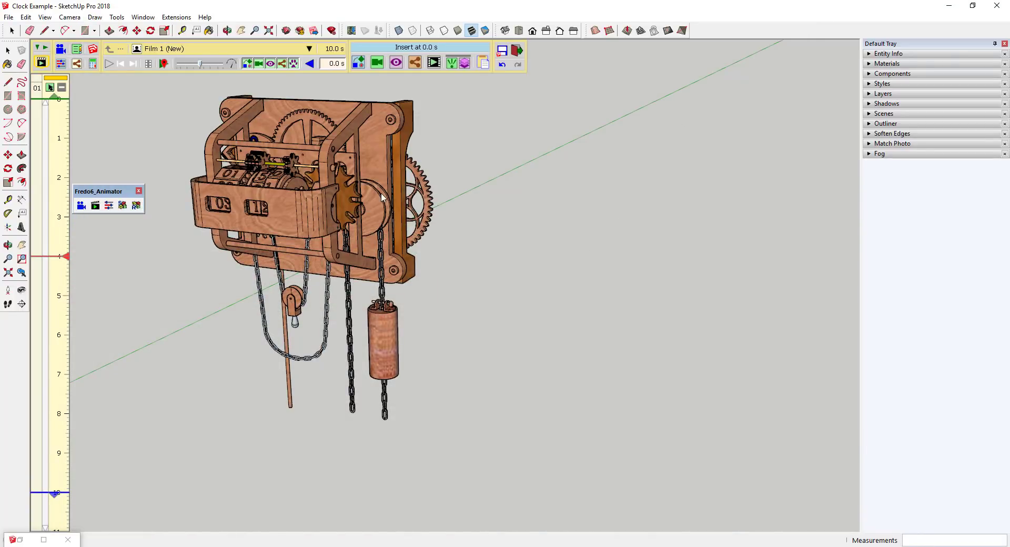
# - Open the Animator clip editor for the clock model and insert a new movement at 0.0 s
pyautogui.moveTo(382, 194); pyautogui.dragTo(417, 206, button='middle')
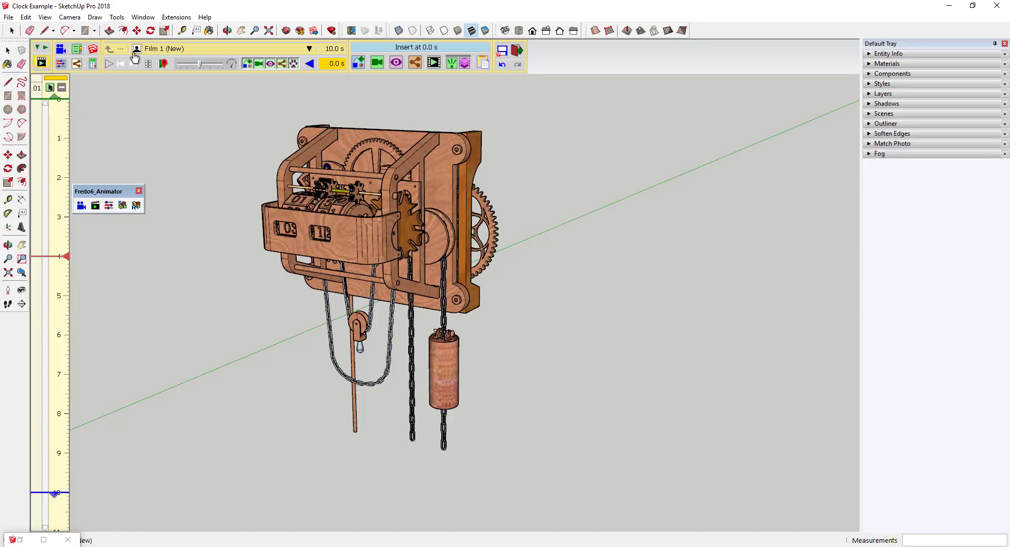
pyautogui.moveTo(112, 191); pyautogui.dragTo(123, 86)
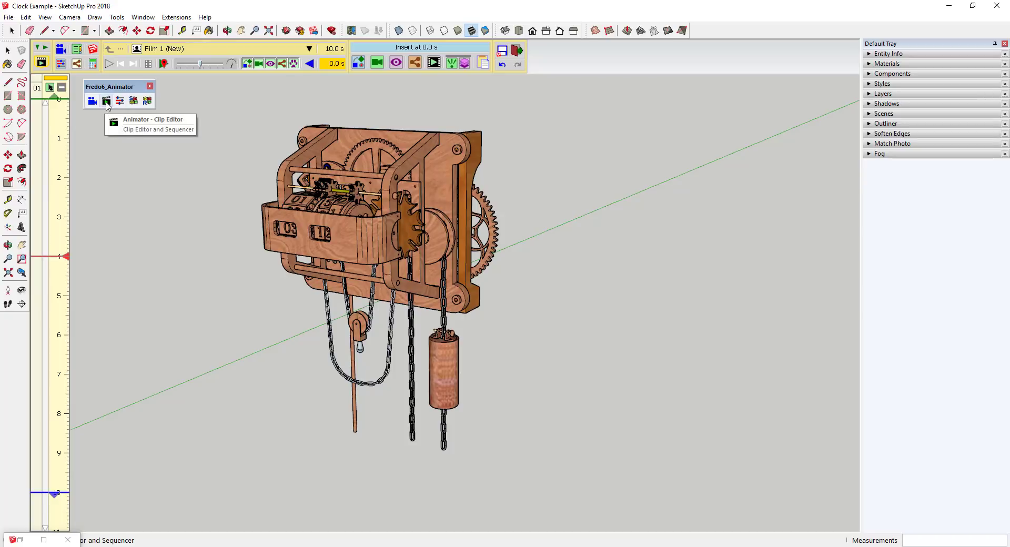
pyautogui.click(106, 106)
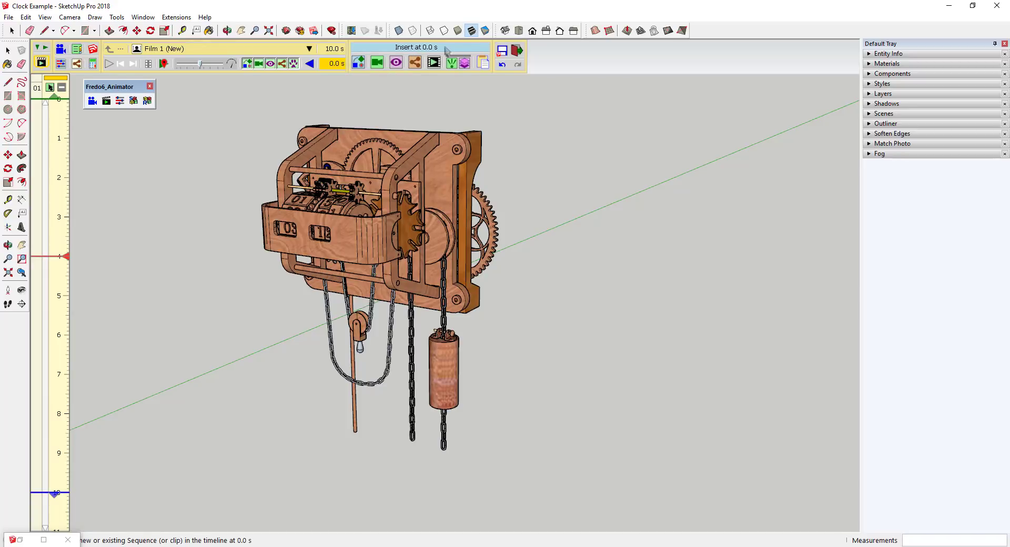
pyautogui.click(361, 68)
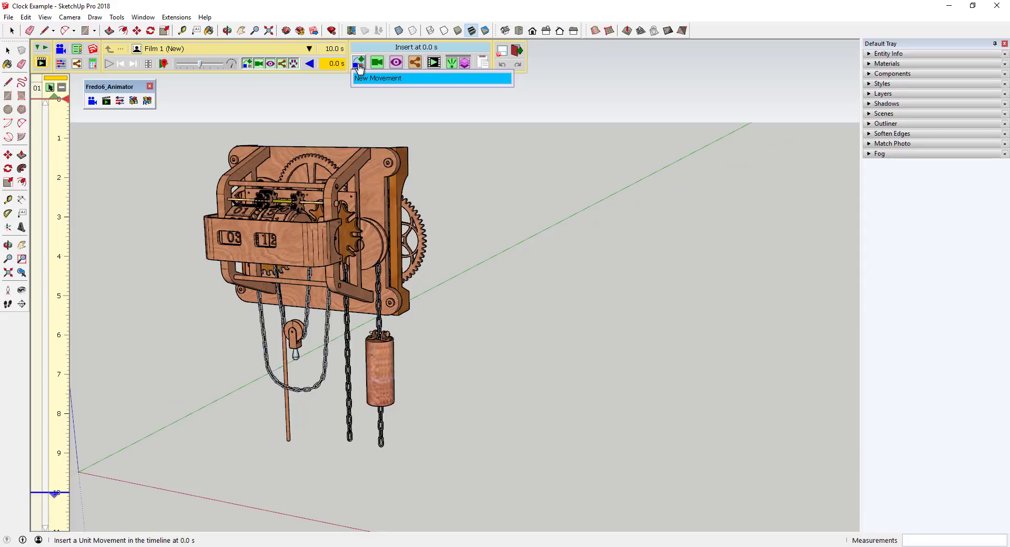
pyautogui.click(383, 82)
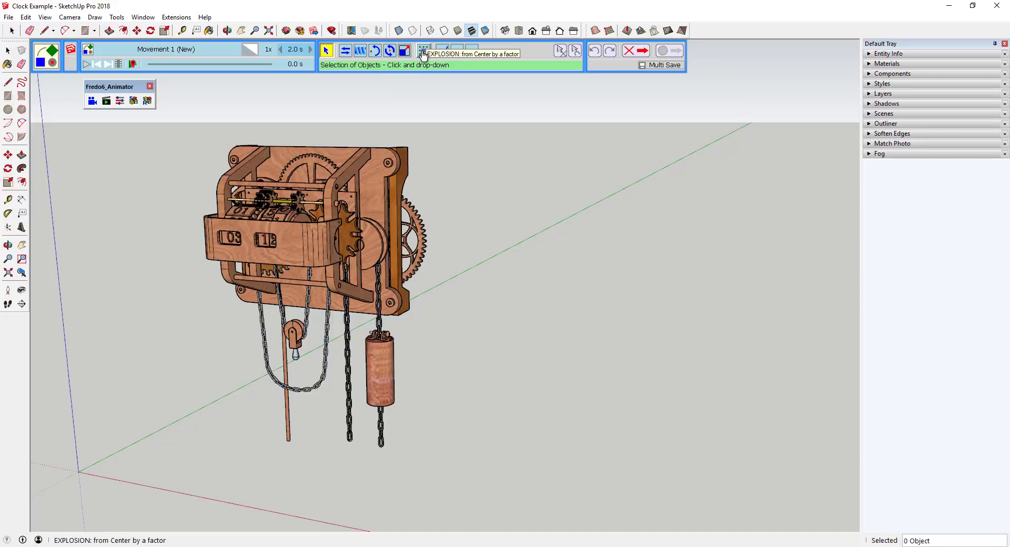
# - Make the movement an explosion from center and assign the whole clock, Component#1, to it
pyautogui.click(424, 53)
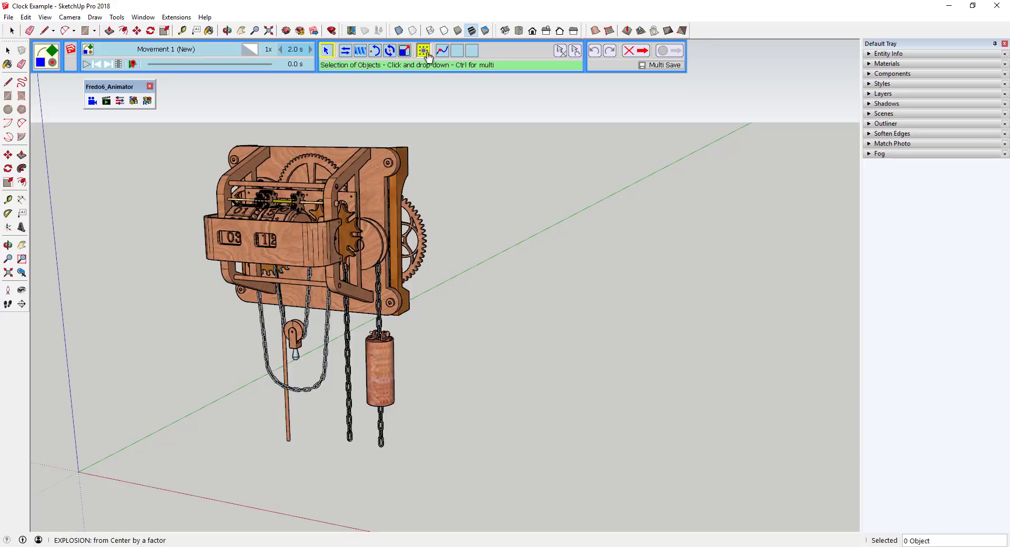
pyautogui.click(398, 168)
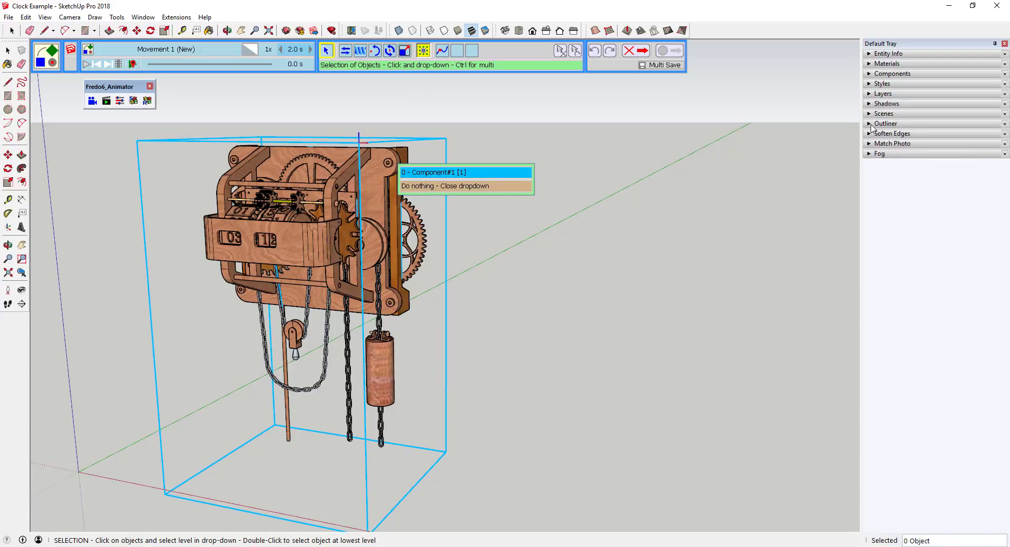
pyautogui.click(872, 124)
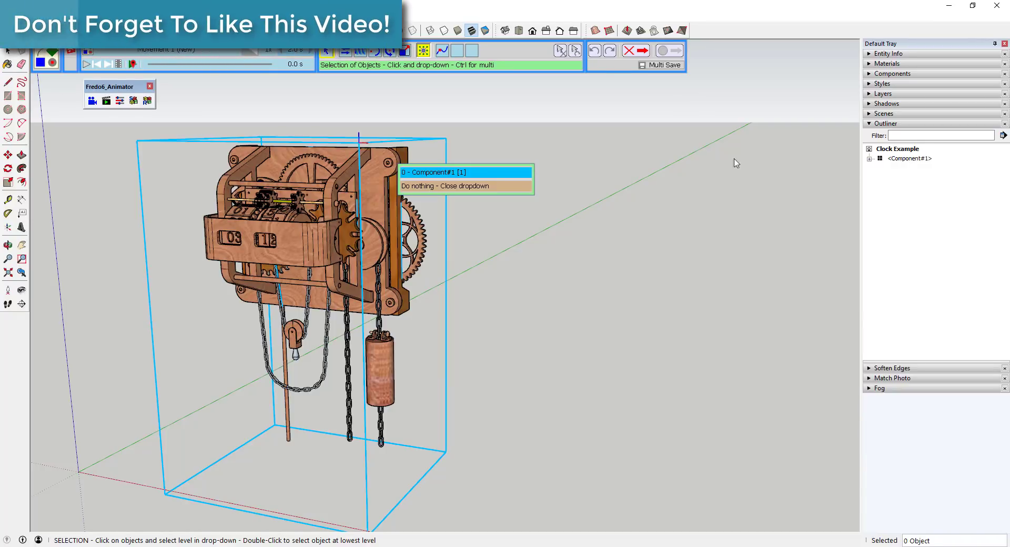
pyautogui.click(441, 175)
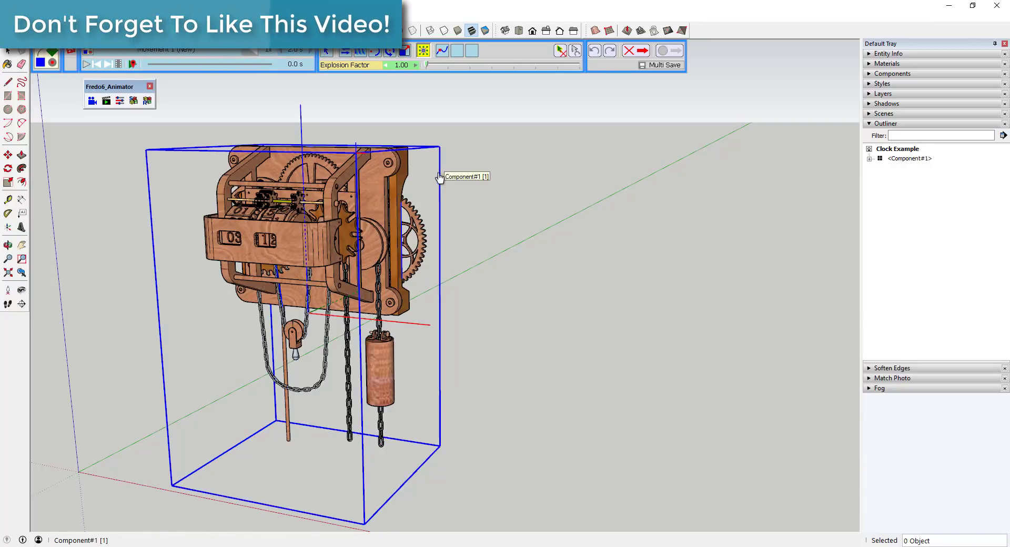
# - Set the clock's explosion factor to 2.00 and inspect the separated parts
pyautogui.scroll(-1, 529, 167)
pyautogui.scroll(-1, 529, 168)
pyautogui.moveTo(529, 168); pyautogui.dragTo(396, 214, button='middle')
pyautogui.scroll(1, 410, 211)
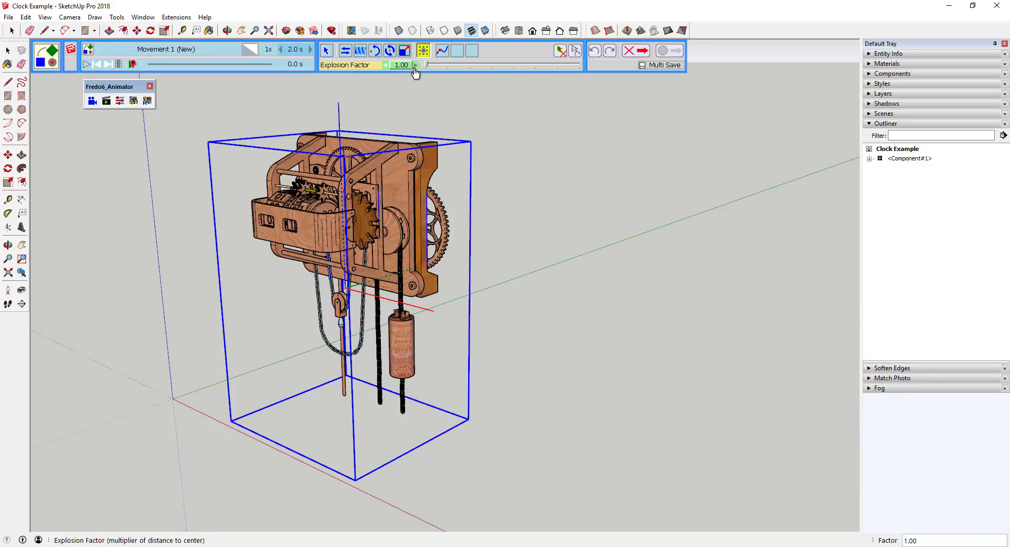
pyautogui.moveTo(427, 68)
pyautogui.moveTo(427, 68)
pyautogui.mouseDown()
pyautogui.moveTo(468, 72)
pyautogui.moveTo(453, 74)
pyautogui.mouseUp()
pyautogui.moveTo(463, 181); pyautogui.dragTo(302, 188, button='middle')
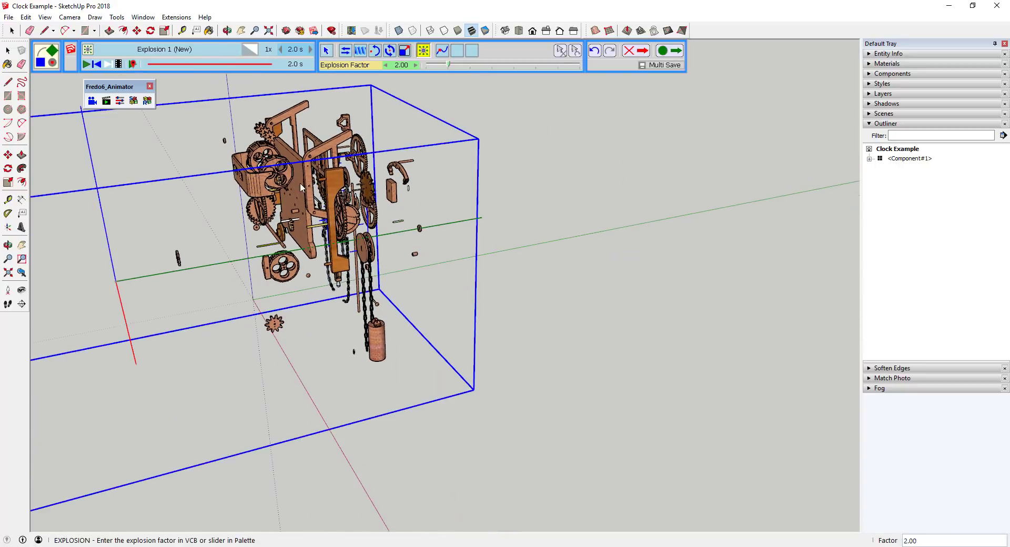
pyautogui.scroll(3, 327, 127)
pyautogui.scroll(-3, 330, 124)
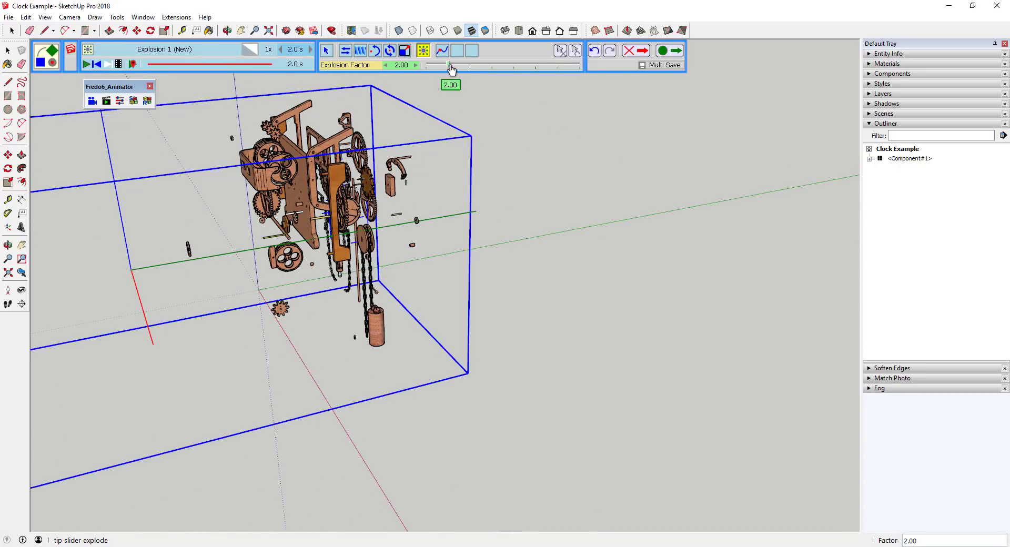
# - Raise the clock's explosion factor to 2.25 and inspect the separated parts up close
pyautogui.moveTo(450, 66)
pyautogui.mouseDown()
pyautogui.moveTo(468, 66)
pyautogui.moveTo(458, 68)
pyautogui.mouseUp()
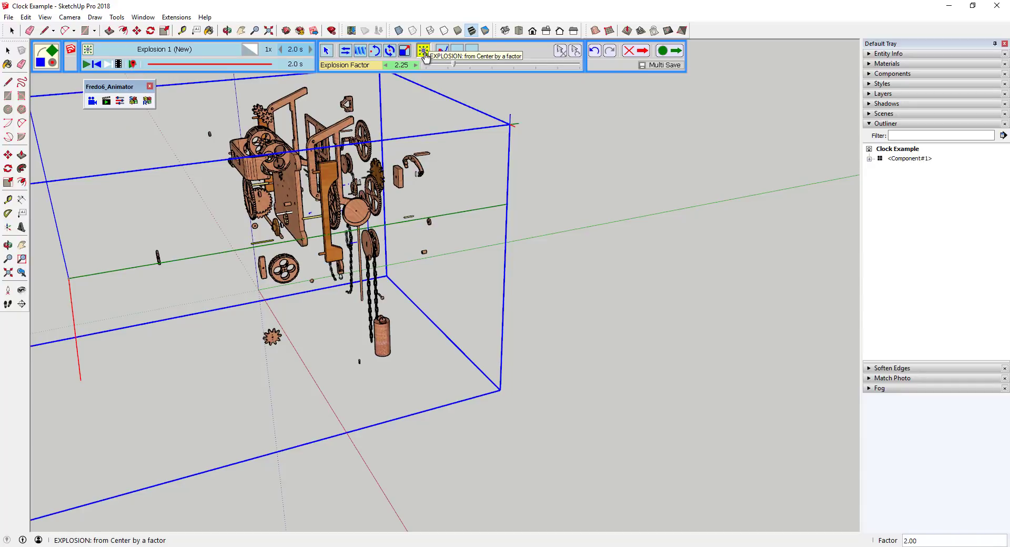
pyautogui.moveTo(310, 136); pyautogui.dragTo(289, 208, button='middle')
pyautogui.scroll(5, 287, 184)
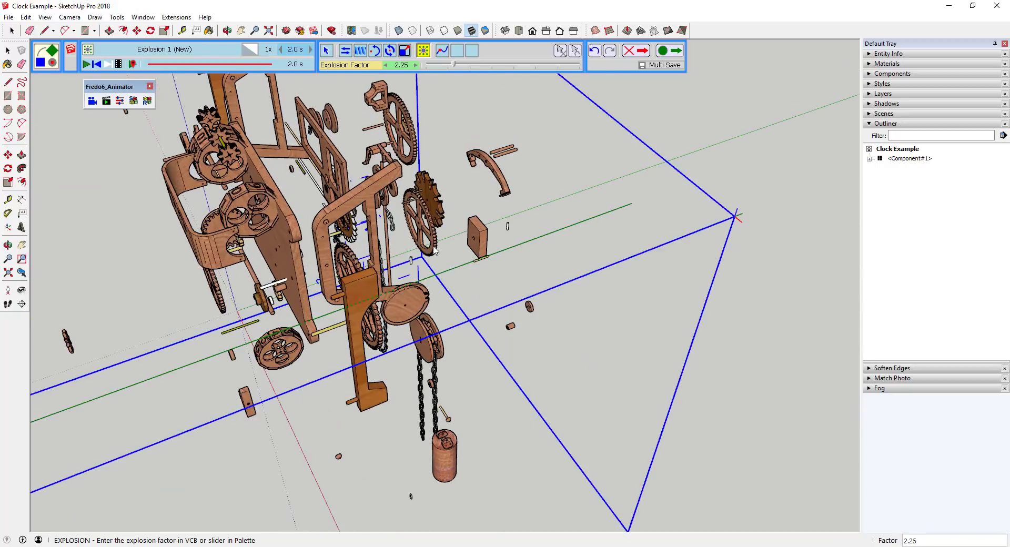
pyautogui.scroll(-5, 402, 141)
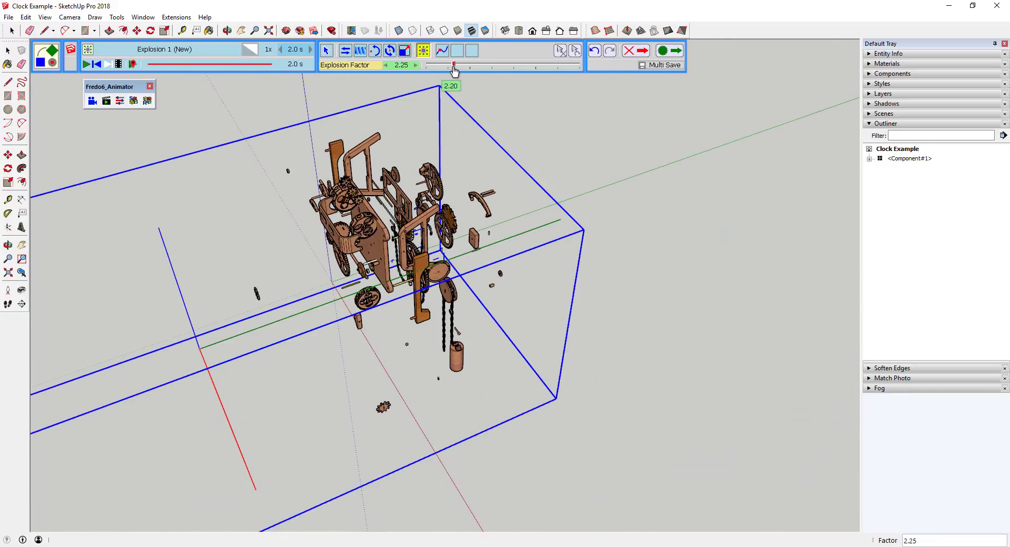
# - Set the clock's explosion factor to 3.00
pyautogui.moveTo(453, 64); pyautogui.dragTo(472, 66)
pyautogui.click(402, 66)
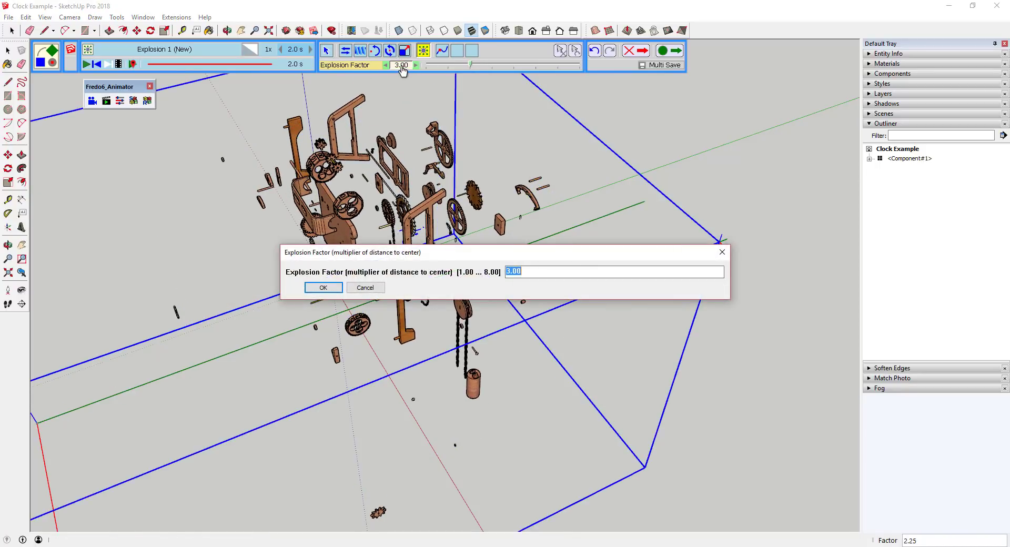
pyautogui.press('Return')
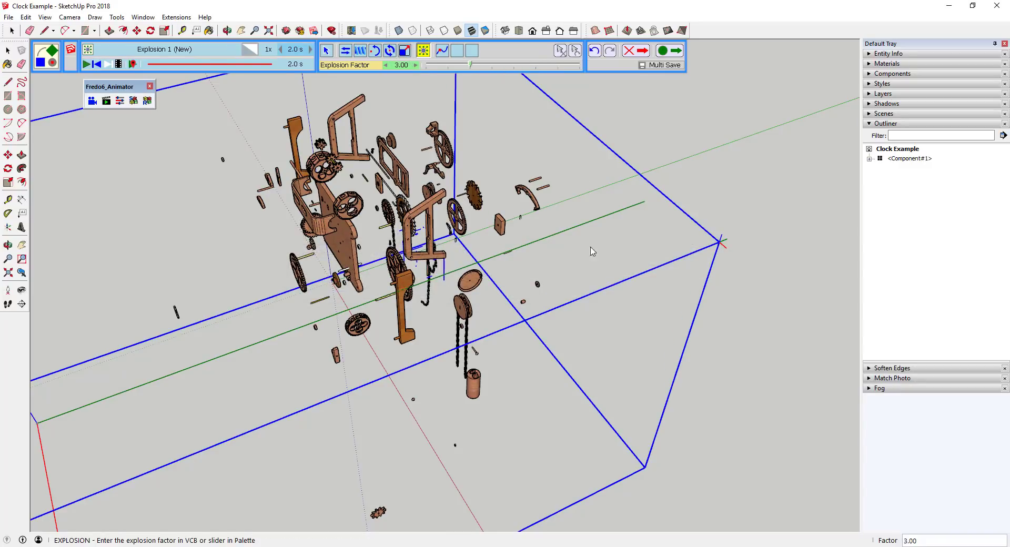
# - Save the explosion as a new sequence under the suggested name and return to the film timeline
pyautogui.scroll(-3, 709, 171)
pyautogui.scroll(2, 655, 116)
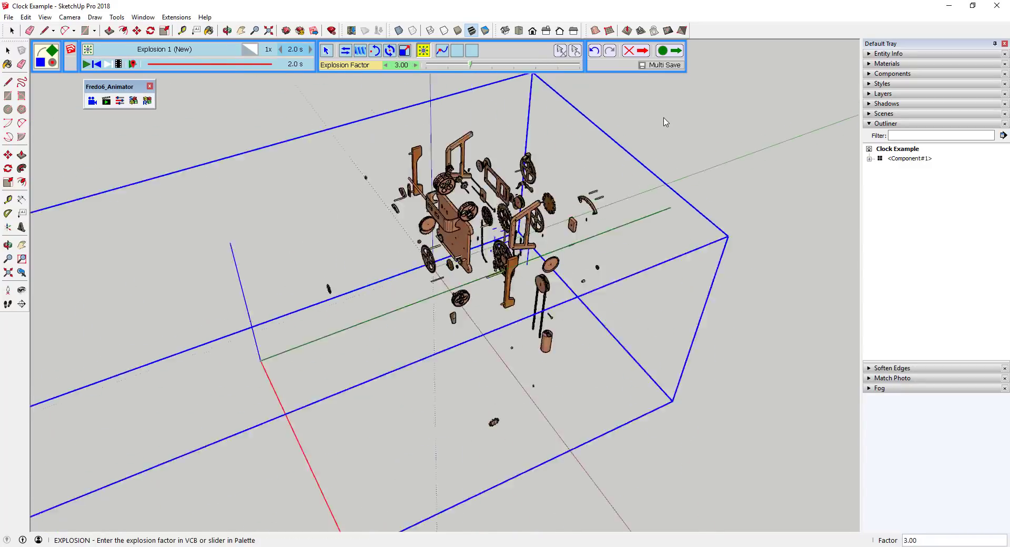
pyautogui.moveTo(530, 175); pyautogui.dragTo(545, 129, button='middle')
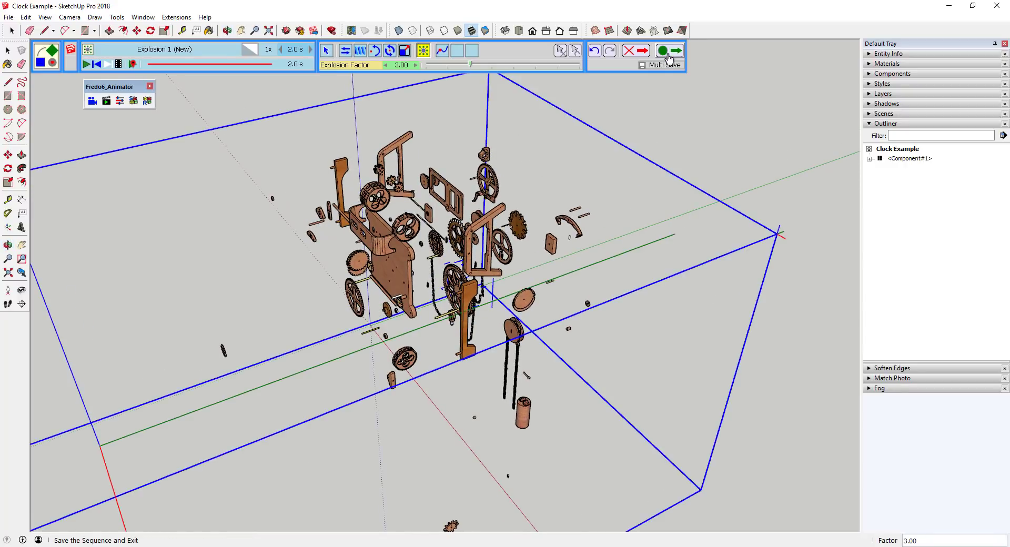
pyautogui.click(667, 55)
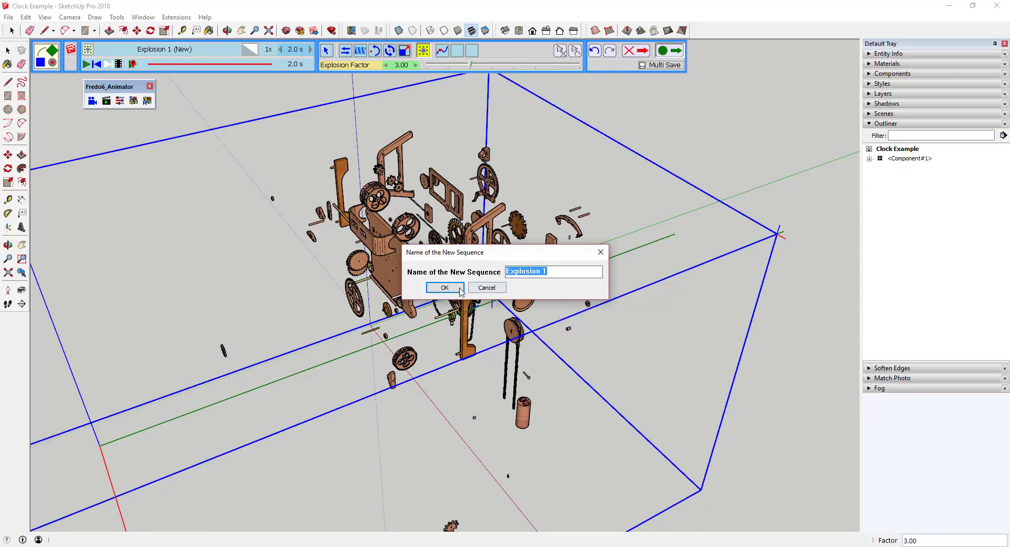
pyautogui.click(450, 288)
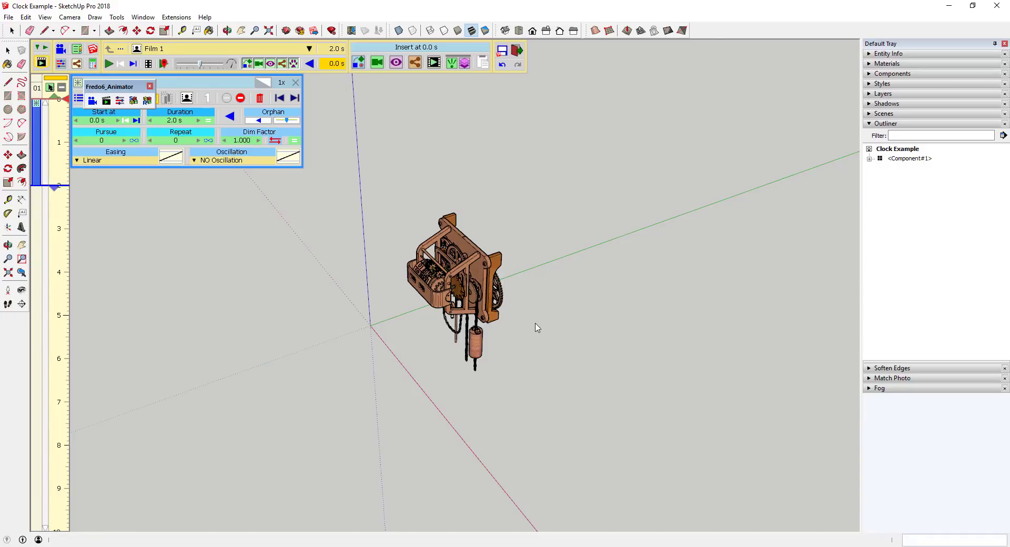
# - Uncover the sequence's settings and play the explosion animation of the clock
pyautogui.moveTo(537, 326); pyautogui.dragTo(460, 294, button='middle')
pyautogui.scroll(1, 475, 260)
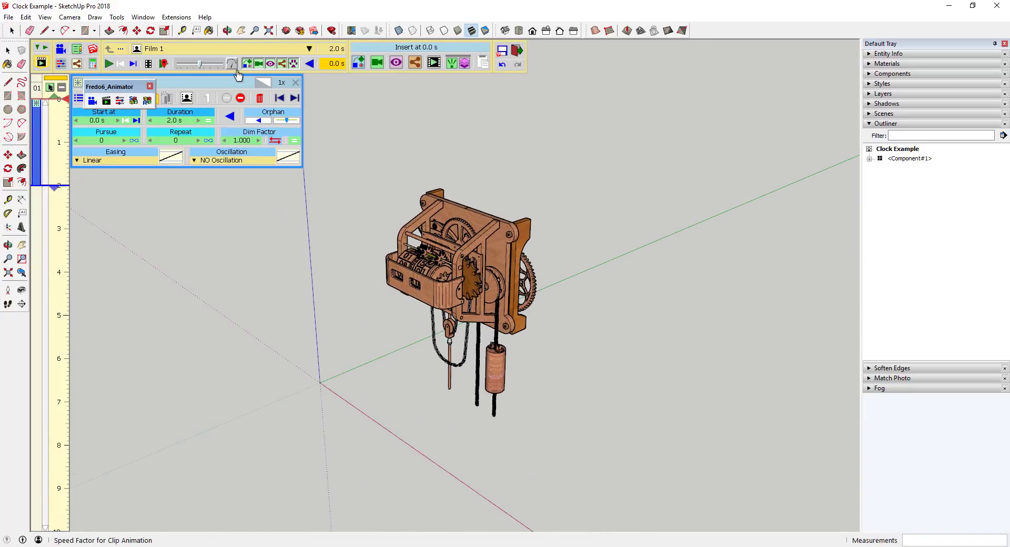
pyautogui.moveTo(116, 87); pyautogui.dragTo(112, 184)
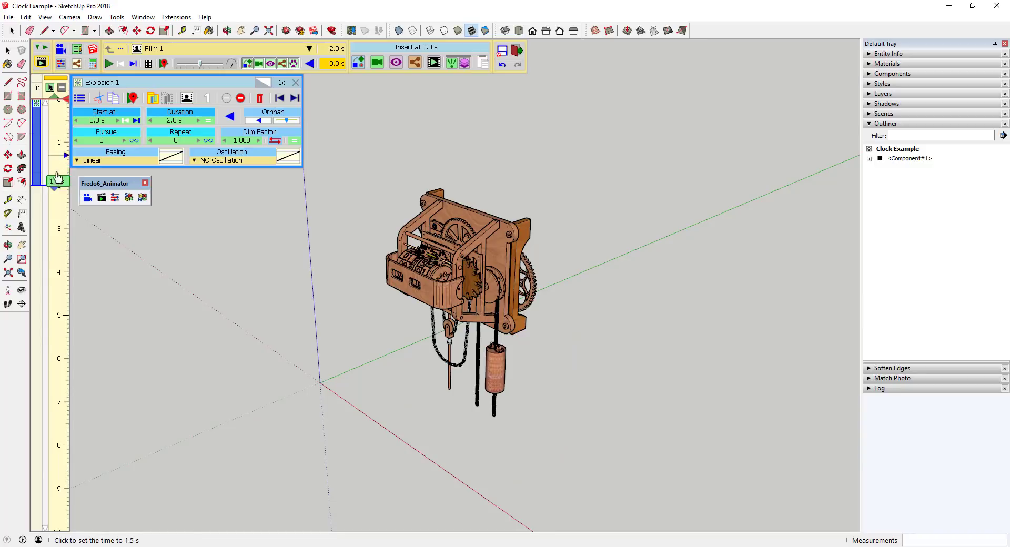
pyautogui.click(108, 64)
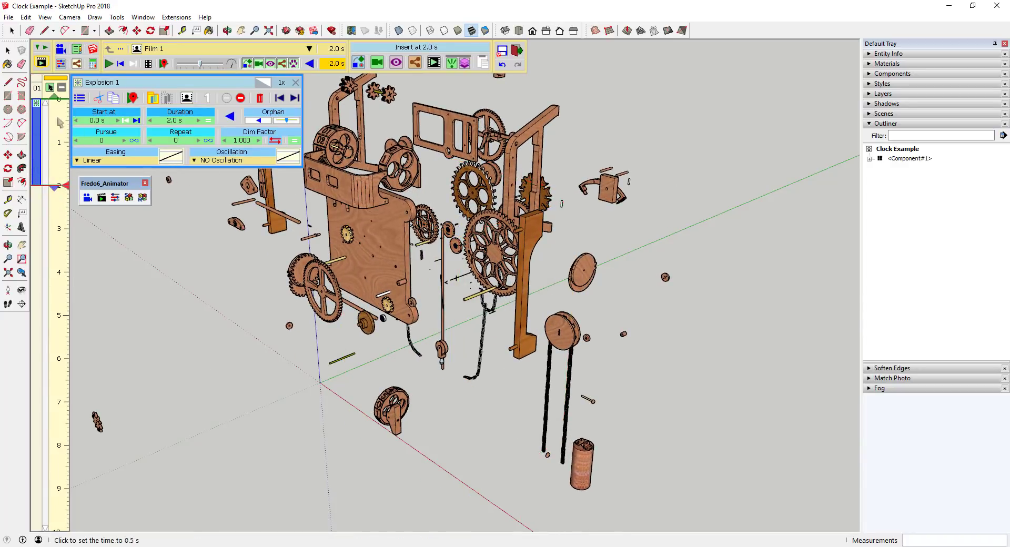
# - Preview the explosion at several times along the timeline, ending at 1.8 s
pyautogui.click(64, 163)
pyautogui.click(65, 120)
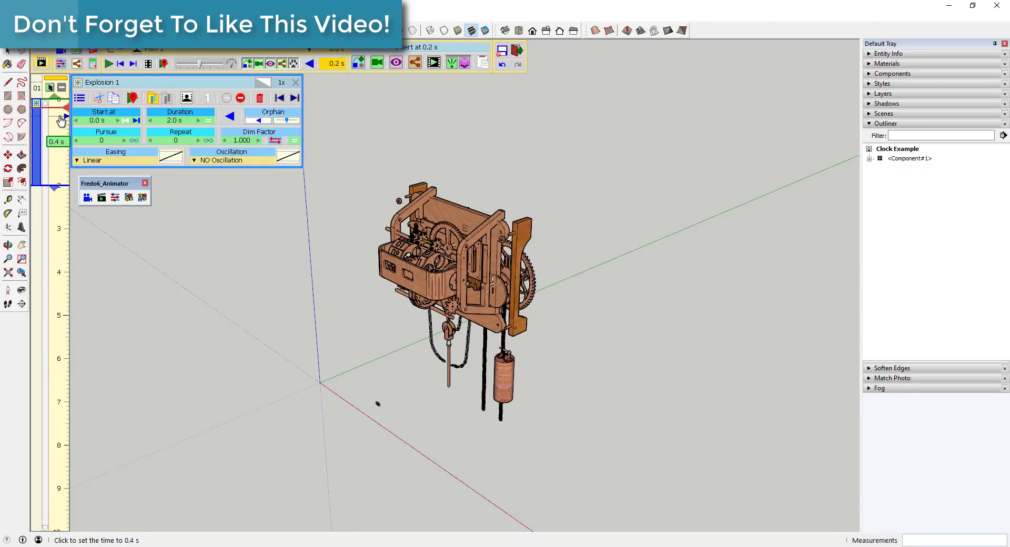
pyautogui.click(62, 147)
pyautogui.click(60, 157)
pyautogui.click(60, 169)
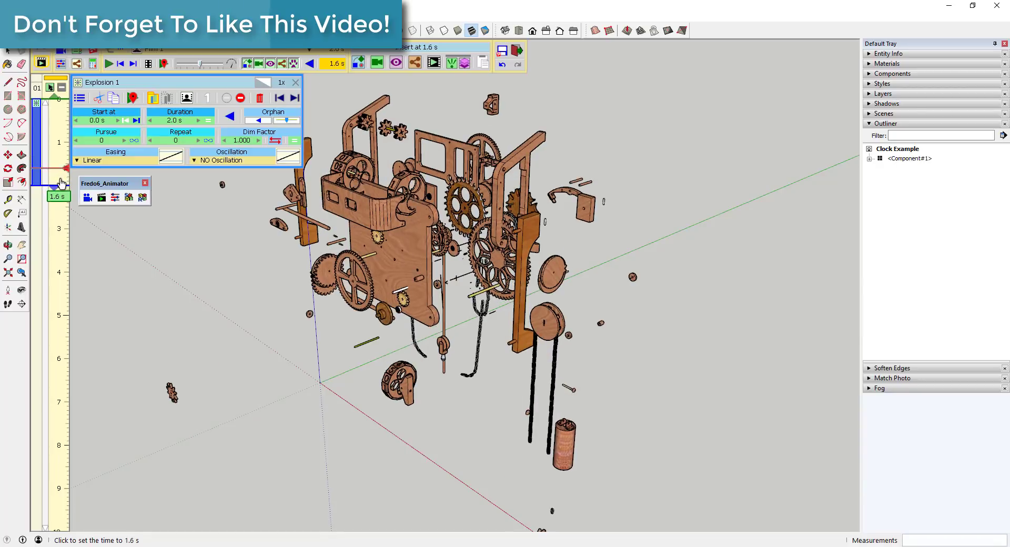
pyautogui.click(61, 177)
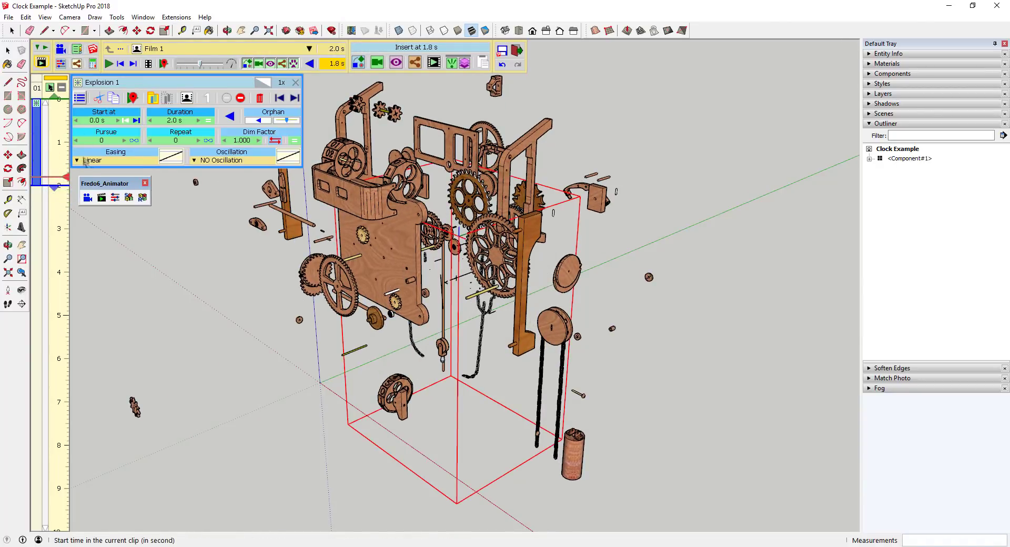
# - Set the duration of the explosion sequence to 3 s
pyautogui.click(187, 125)
pyautogui.write('3')
pyautogui.press('Return')
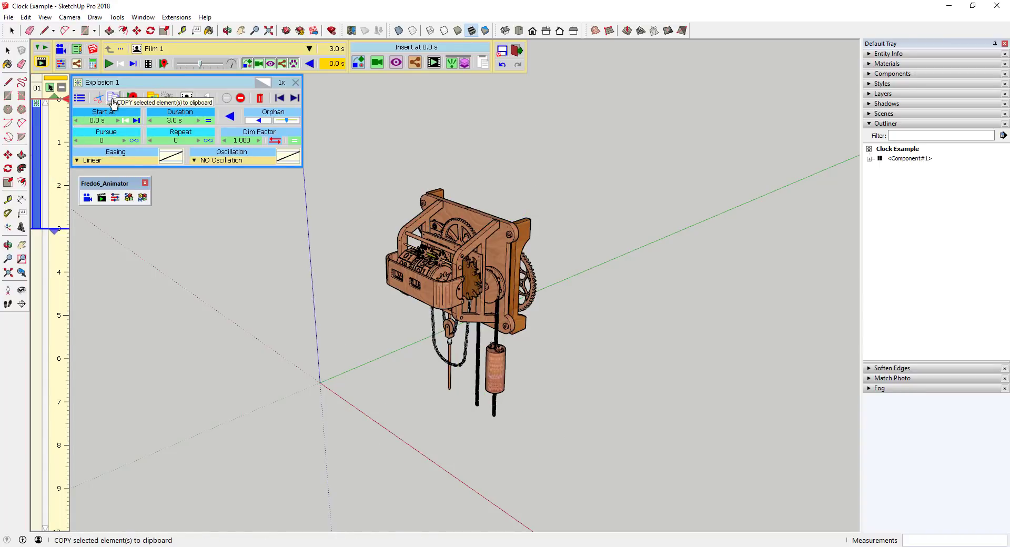
# - Duplicate the explosion sequence in the timeline and set the copy to start at 3.0 s
pyautogui.click(114, 100)
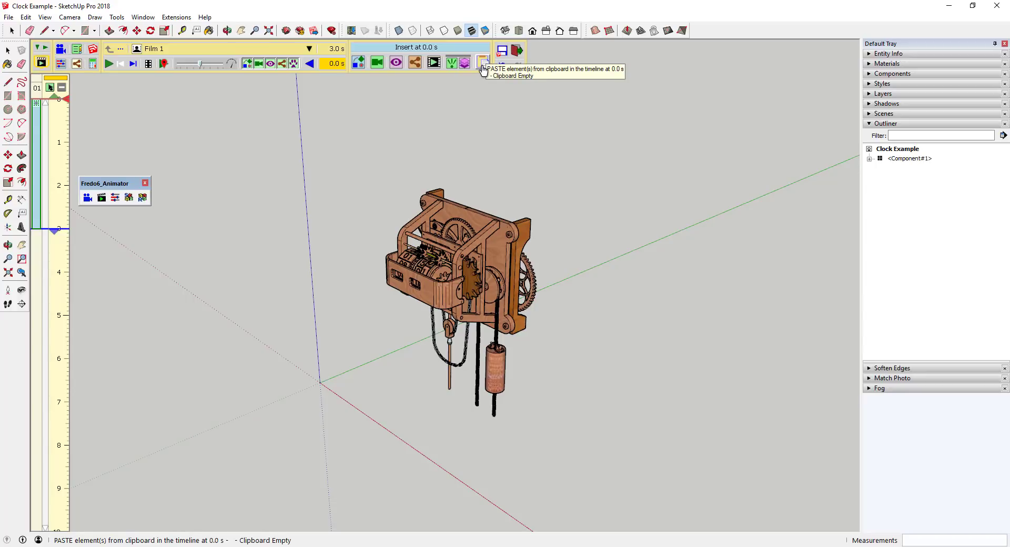
pyautogui.click(483, 68)
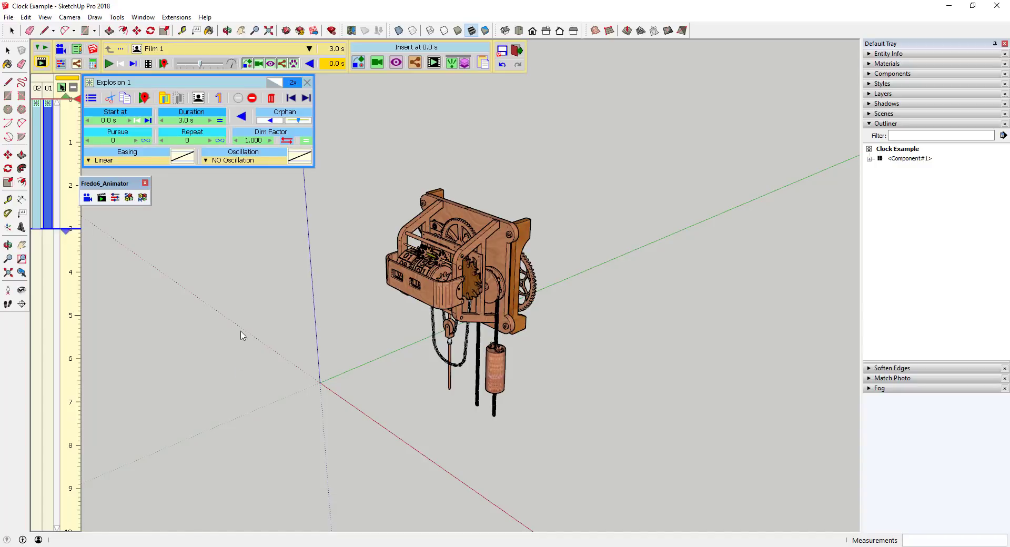
pyautogui.click(114, 124)
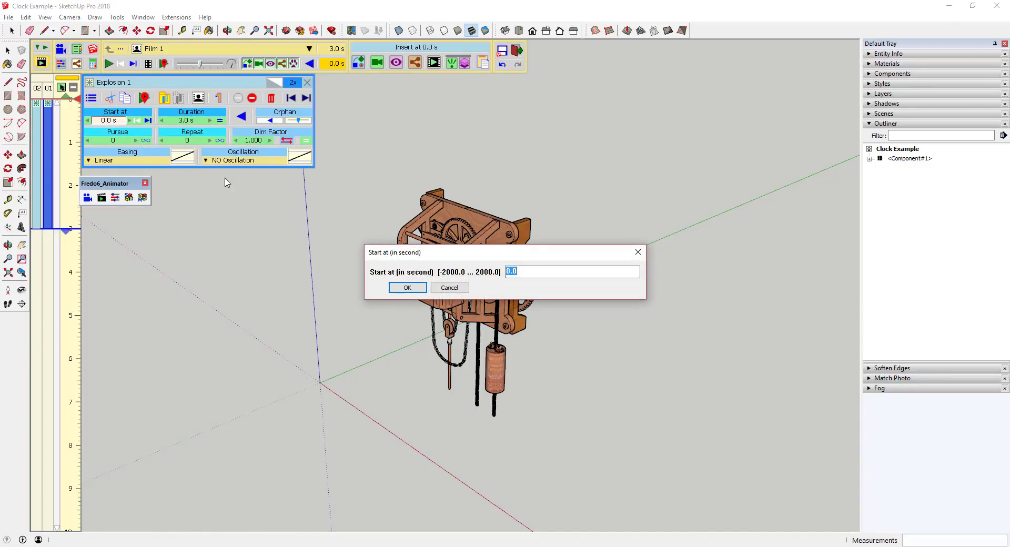
pyautogui.press('Return')
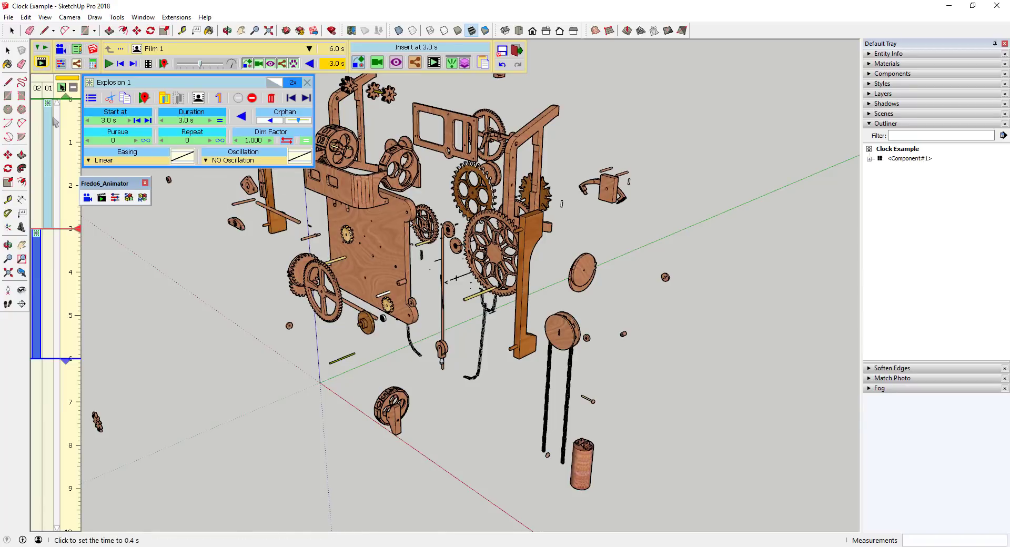
# - Check the film at 0.1 s and around 3 s, and reverse the copied explosion sequence
pyautogui.click(58, 104)
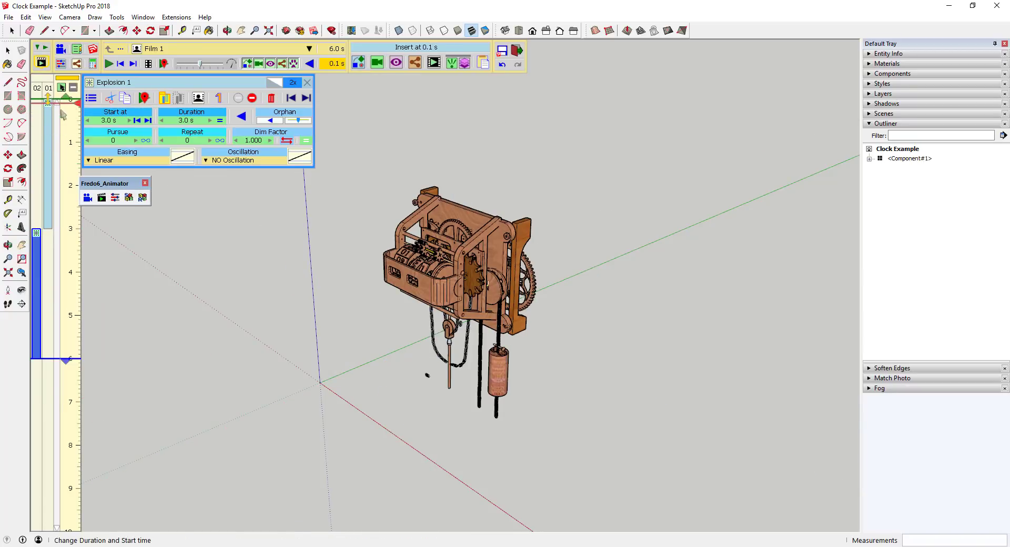
pyautogui.click(71, 240)
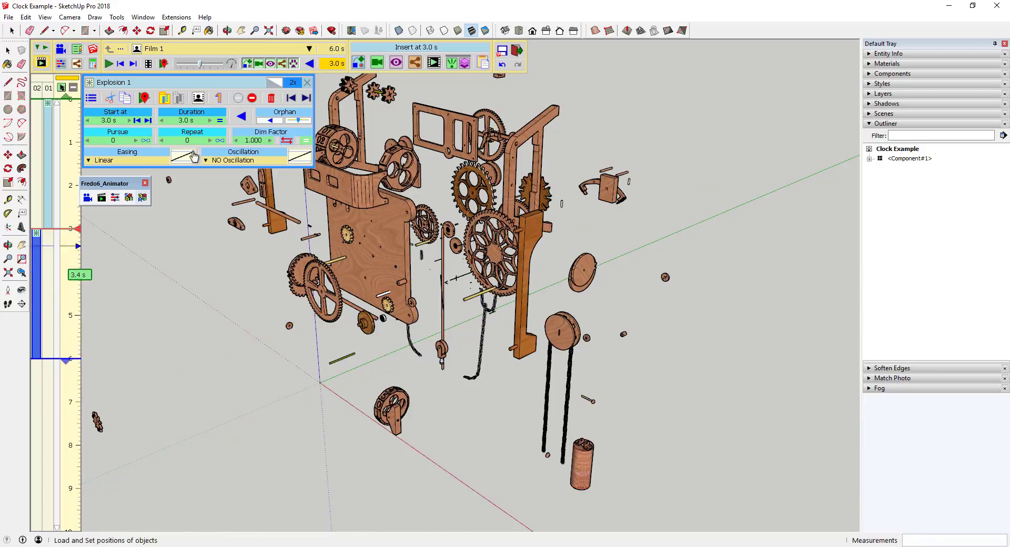
pyautogui.click(242, 116)
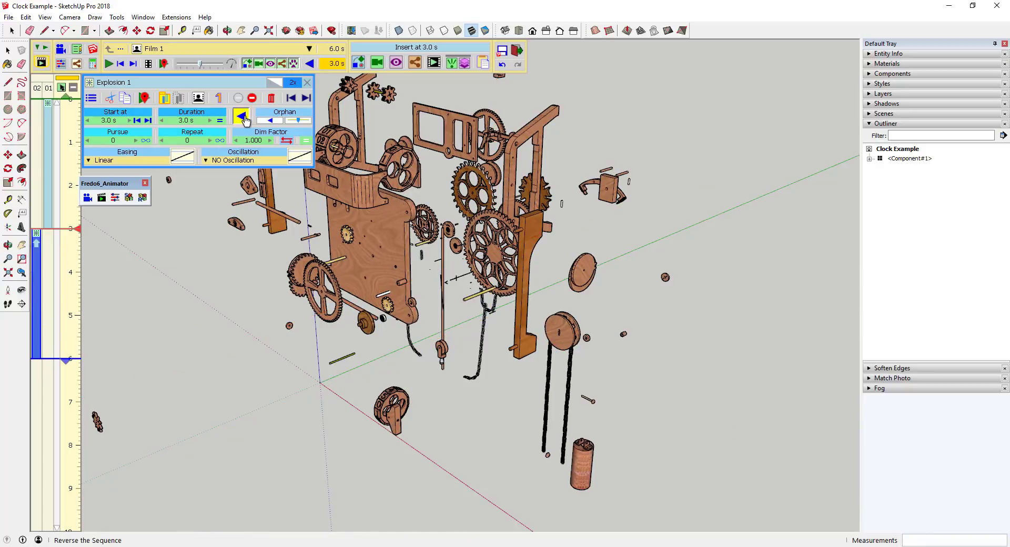
# - Check the reversed explosion at several times between 3.0 s and 5.6 s, and play the whole film from 0.0 s
pyautogui.click(71, 269)
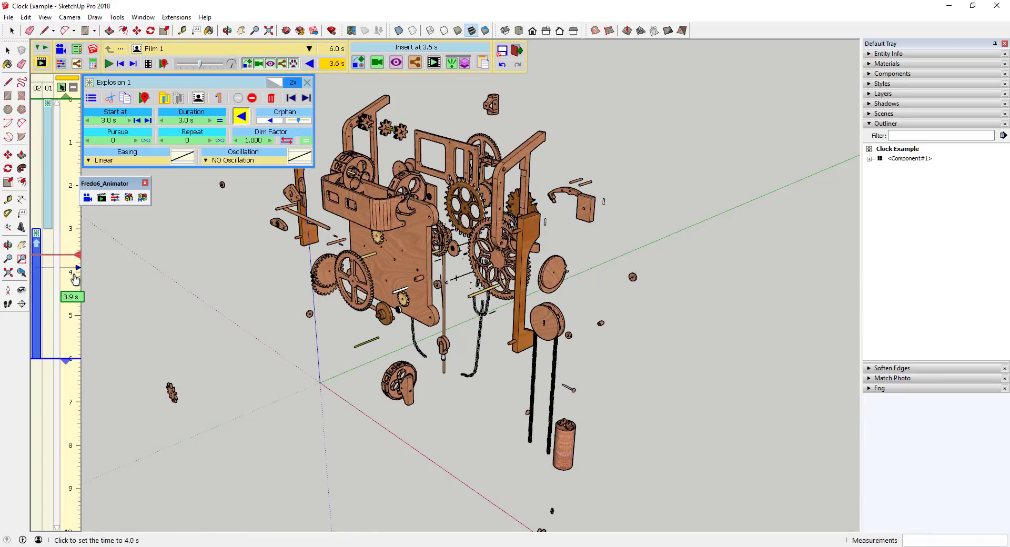
pyautogui.click(66, 246)
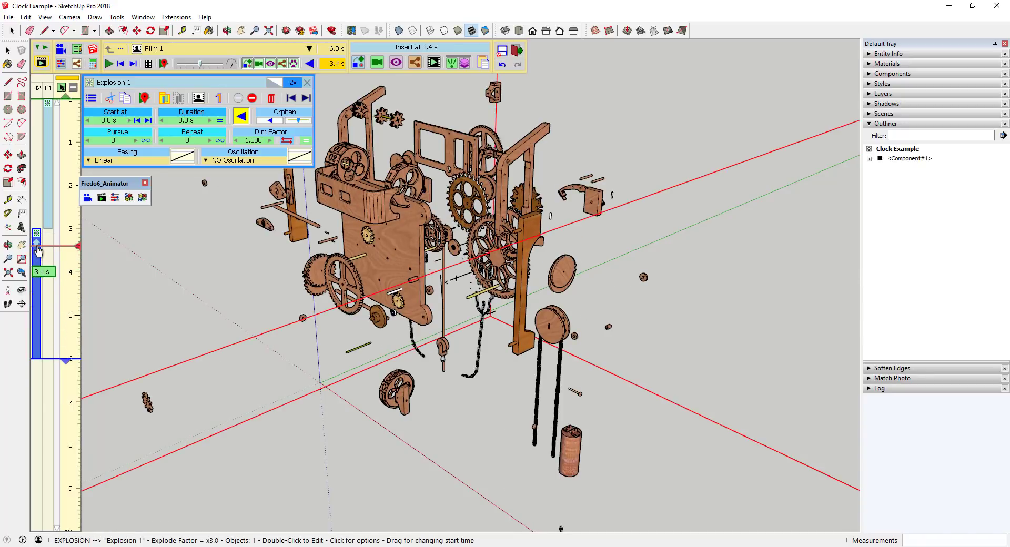
pyautogui.click(69, 229)
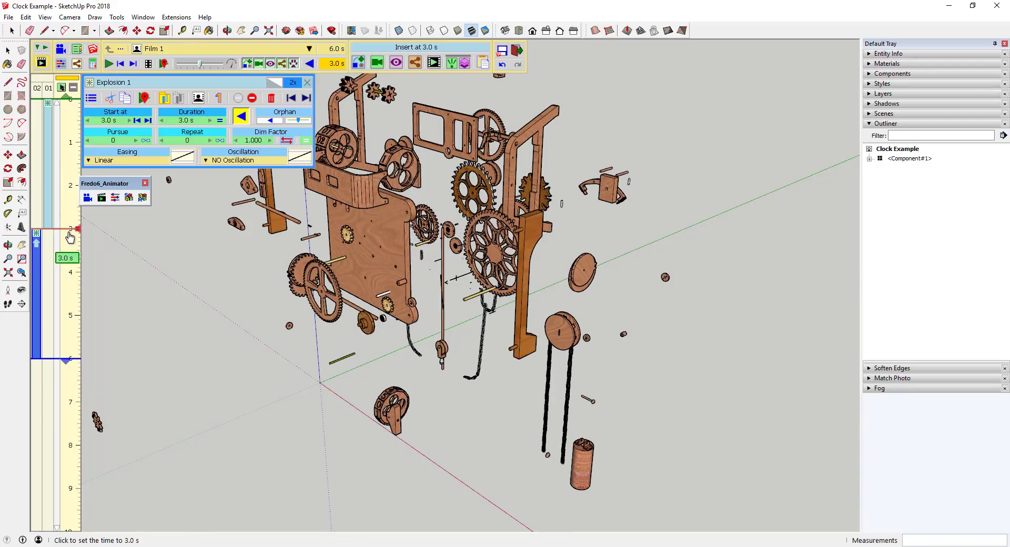
pyautogui.moveTo(72, 252); pyautogui.dragTo(72, 341)
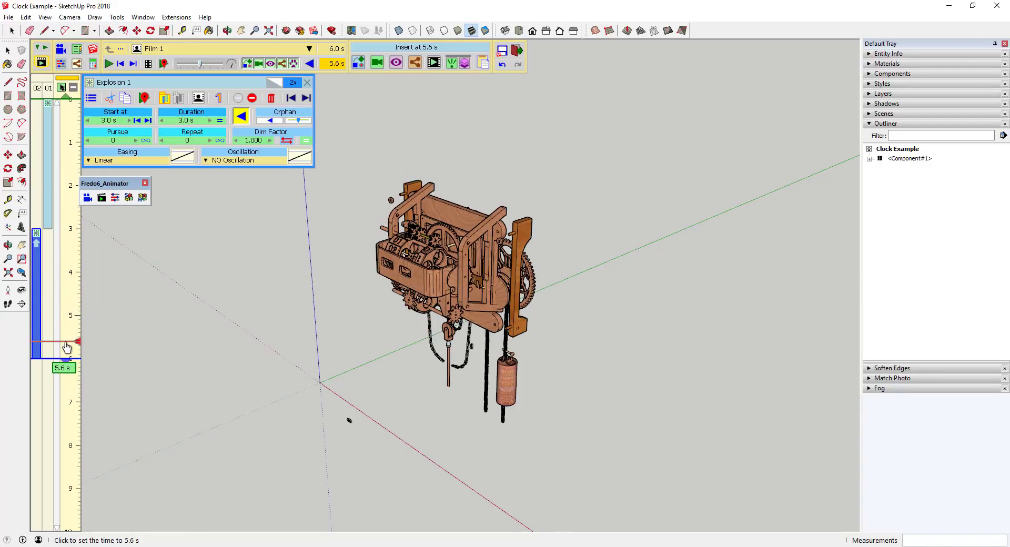
pyautogui.click(75, 103)
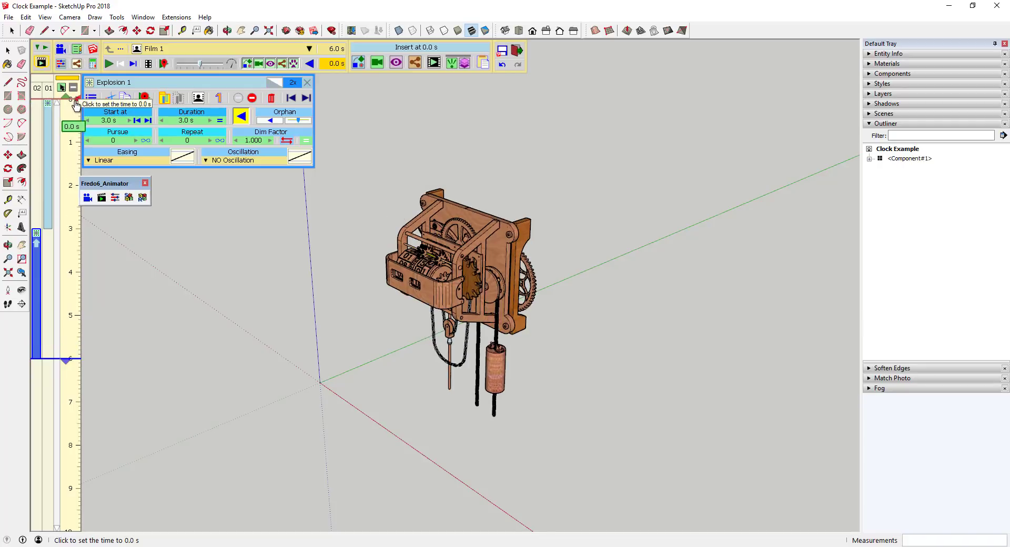
pyautogui.click(109, 64)
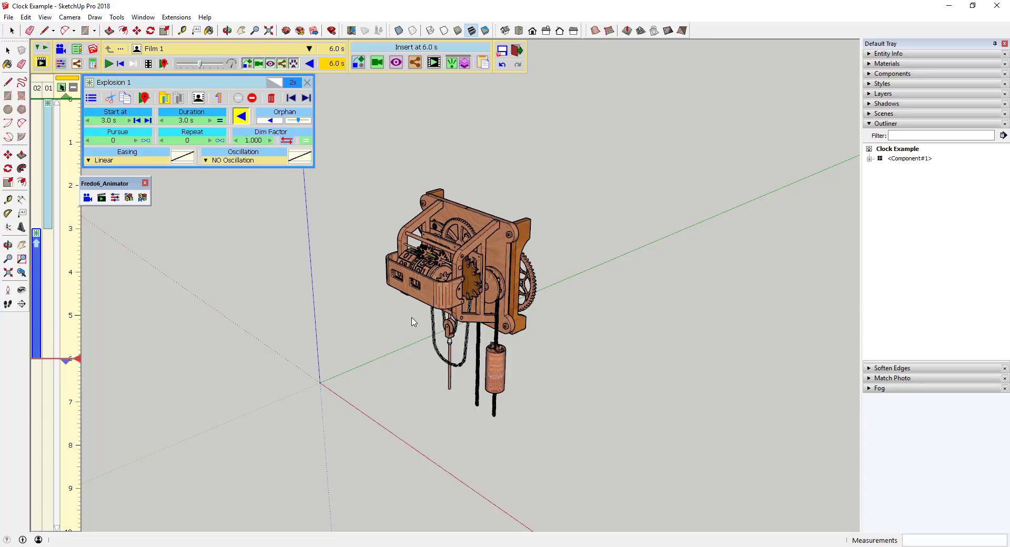
# - Add a static camera at 0.0 s that captures a closer front view of the assembled clock, and save it as View 1
pyautogui.moveTo(415, 251); pyautogui.dragTo(570, 201, button='middle')
pyautogui.scroll(3, 570, 201)
pyautogui.scroll(4, 634, 226)
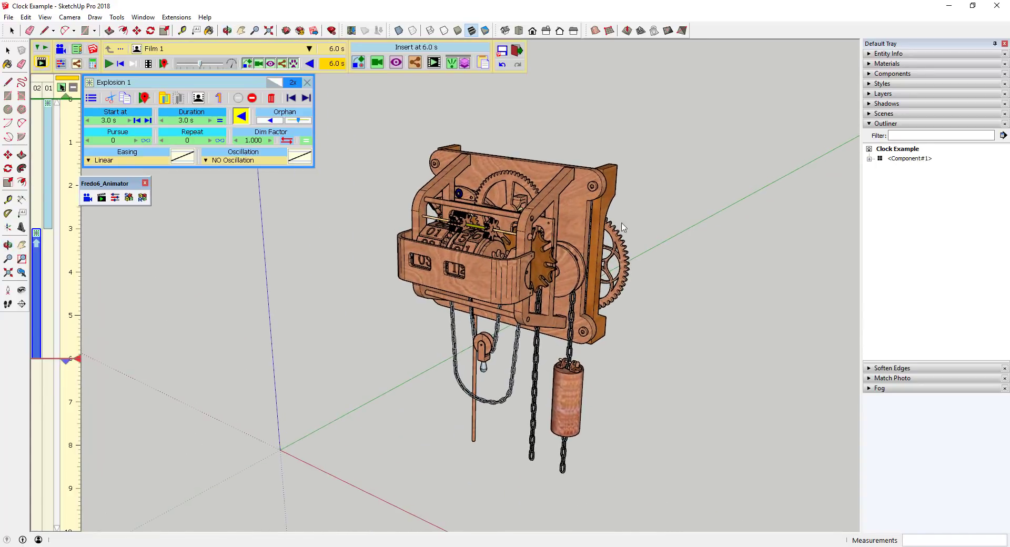
pyautogui.scroll(-3, 598, 236)
pyautogui.moveTo(599, 237); pyautogui.dragTo(516, 235, button='middle')
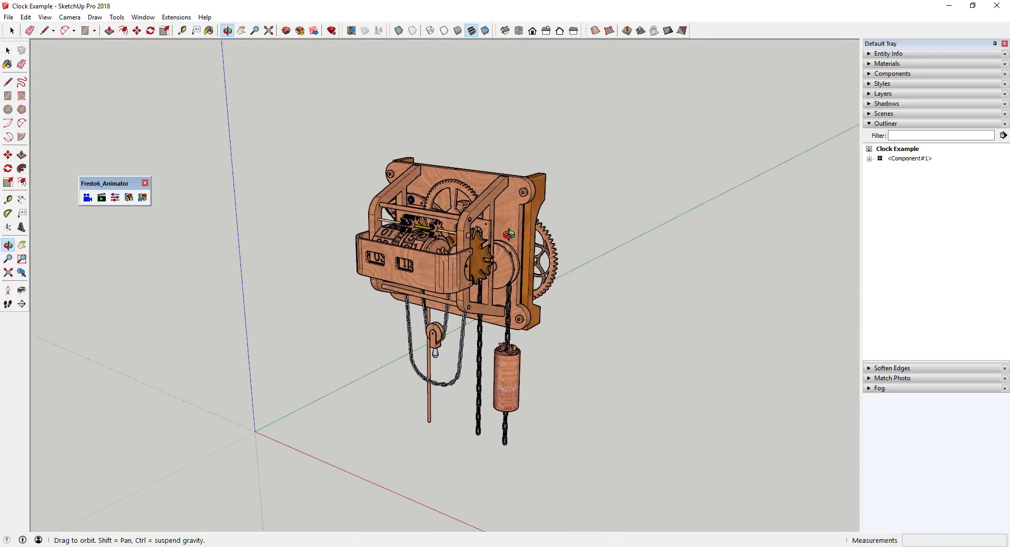
pyautogui.scroll(2, 527, 293)
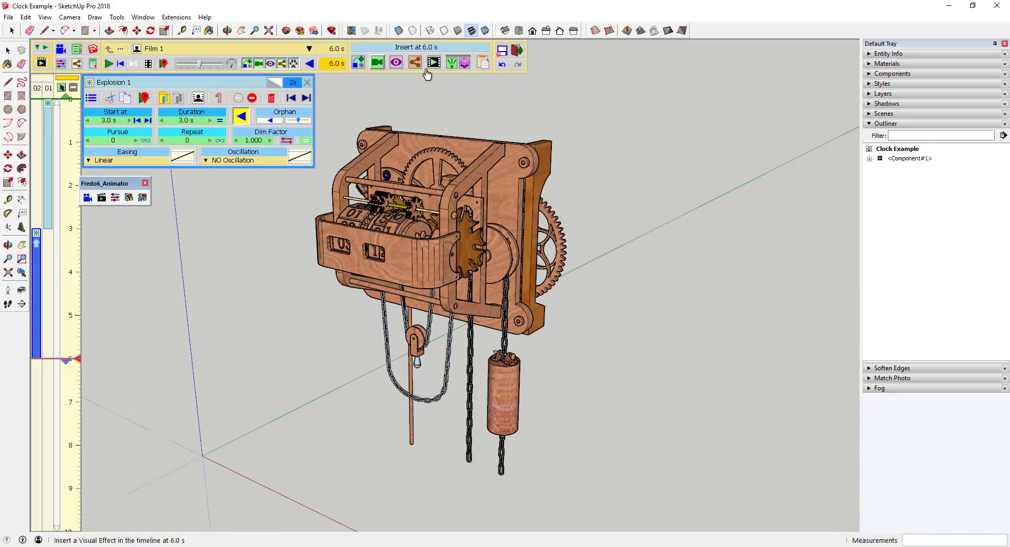
pyautogui.click(340, 65)
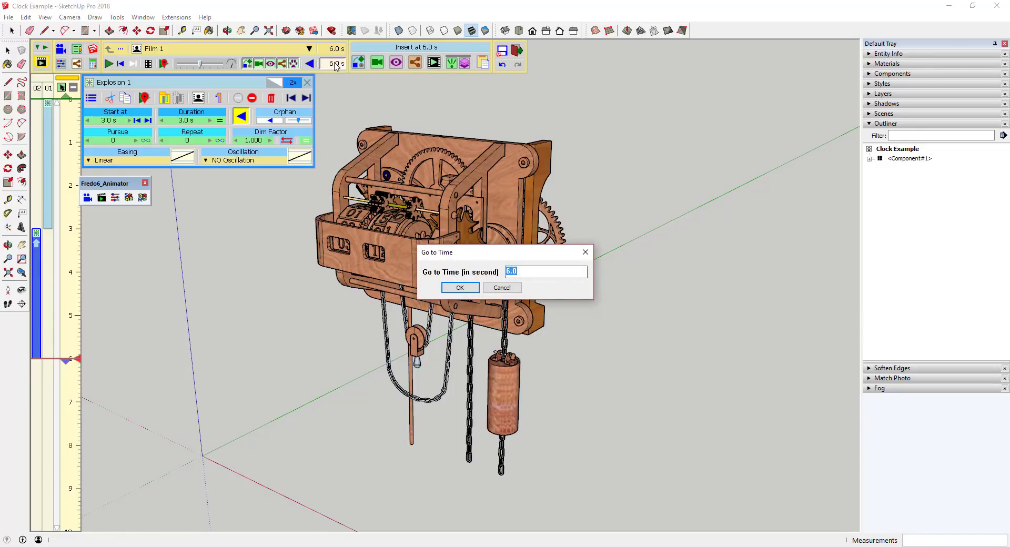
pyautogui.press('Return')
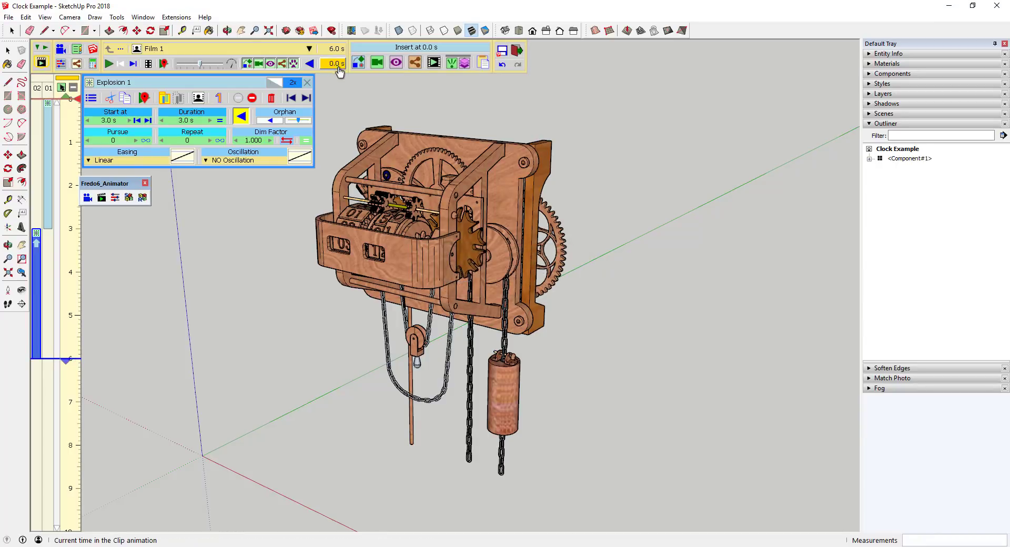
pyautogui.click(381, 67)
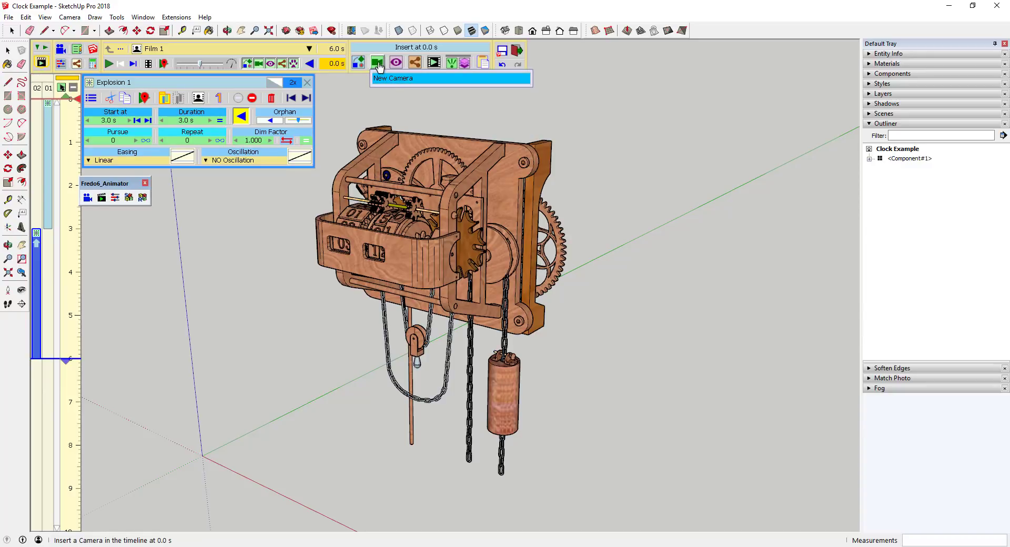
pyautogui.click(386, 79)
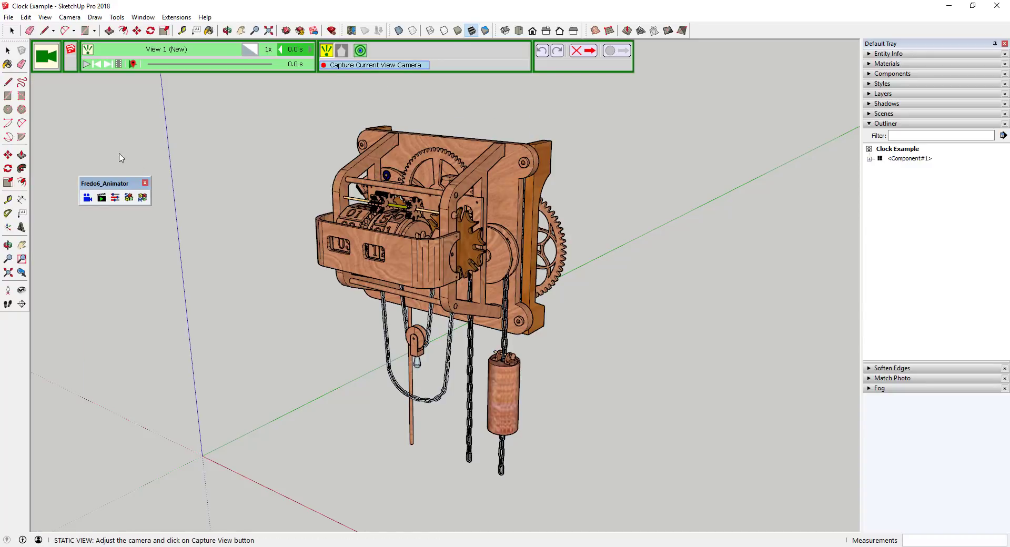
pyautogui.click(347, 67)
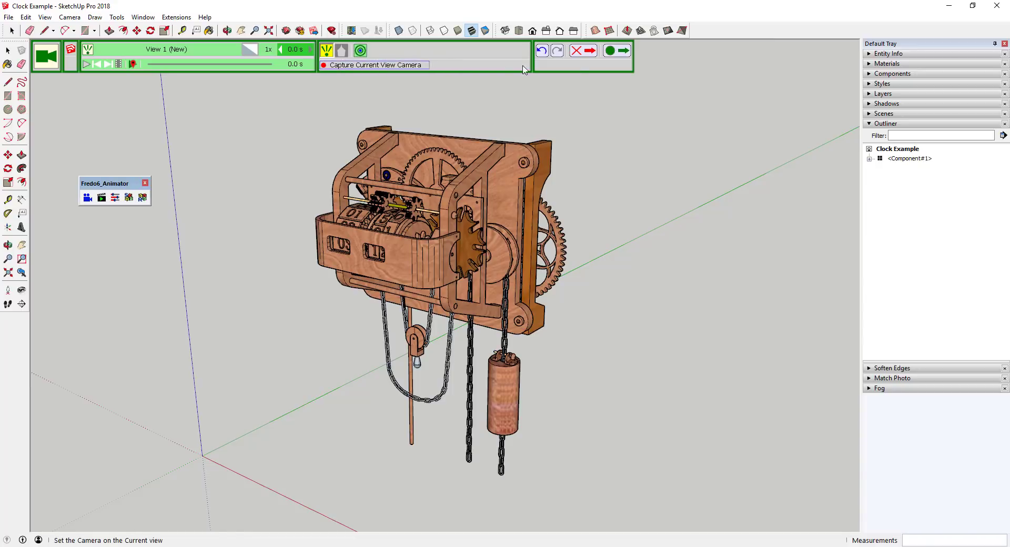
pyautogui.click(624, 52)
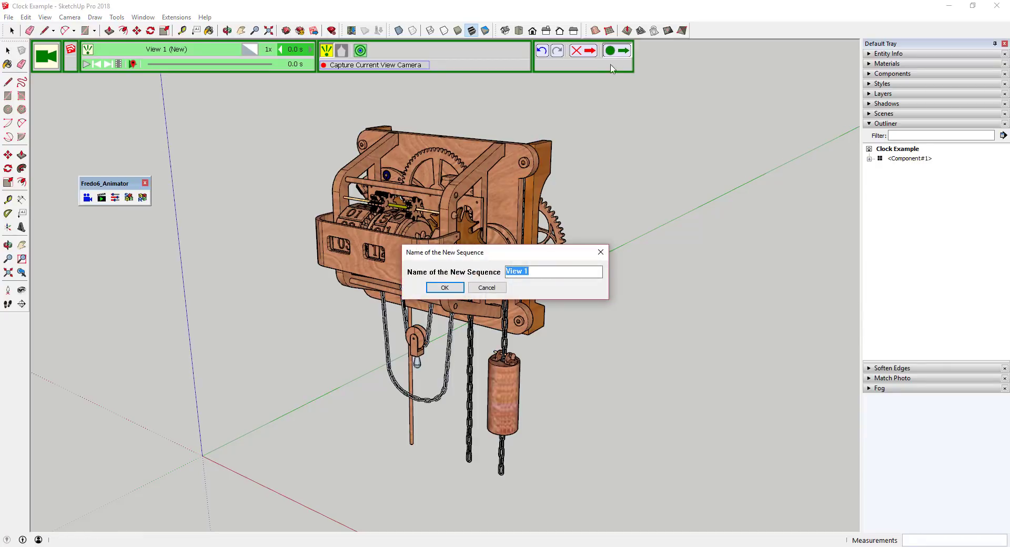
pyautogui.click(446, 287)
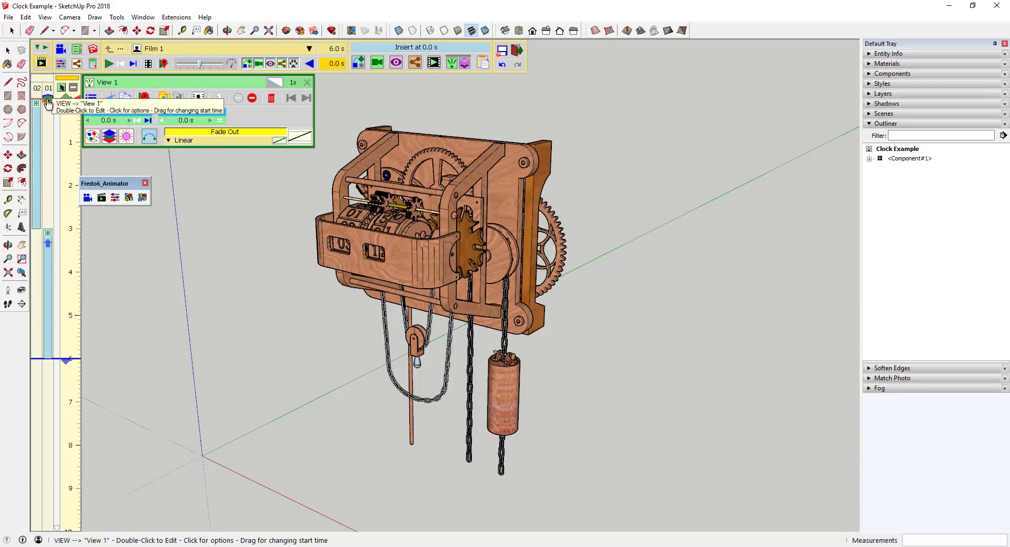
# - Set the film's current time to 3.0 s
pyautogui.click(332, 65)
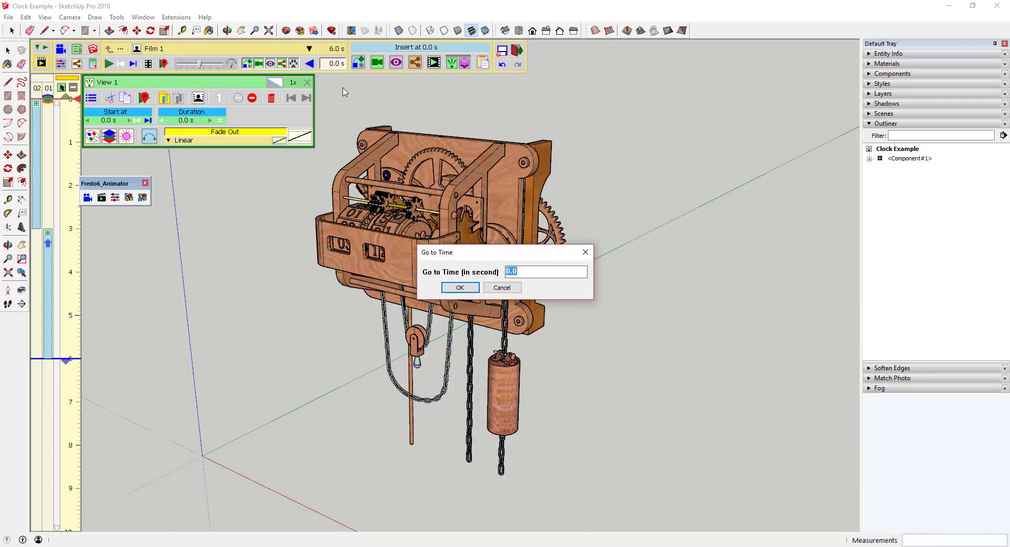
pyautogui.press('Return')
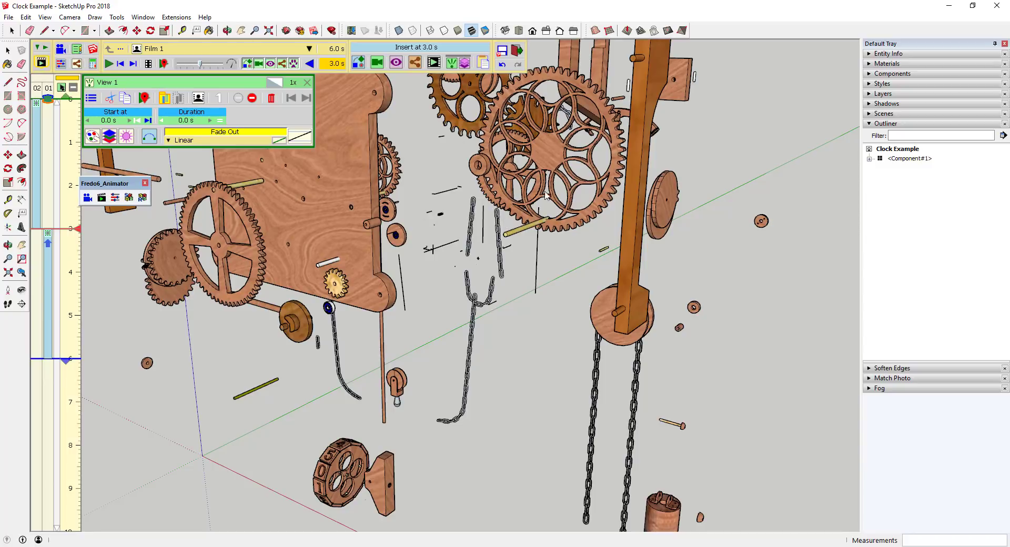
pyautogui.scroll(-10, 548, 204)
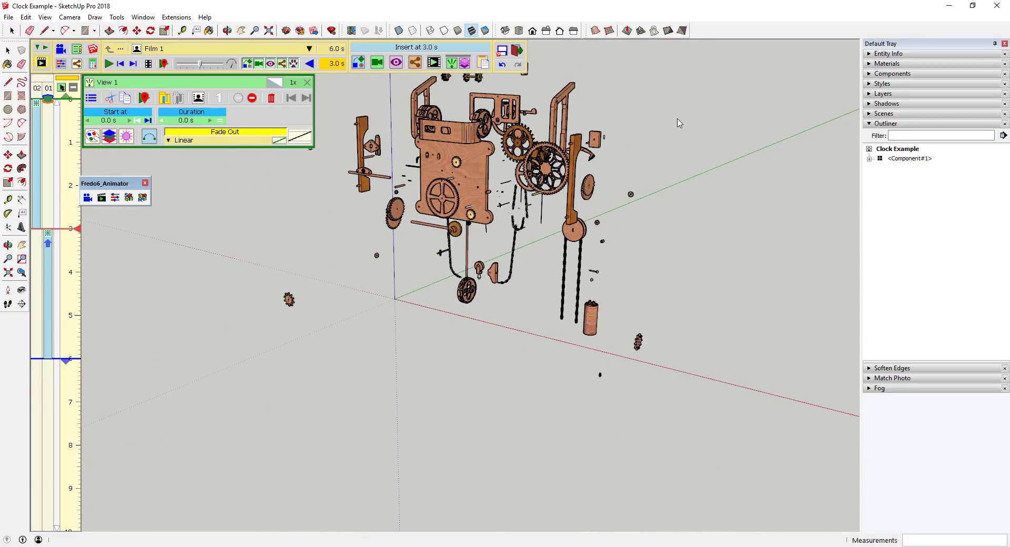
pyautogui.press('o')
pyautogui.moveTo(647, 137); pyautogui.dragTo(457, 193)
pyautogui.moveTo(458, 194); pyautogui.dragTo(455, 194, button='middle')
pyautogui.scroll(-2, 384, 284)
pyautogui.scroll(2, 618, 143)
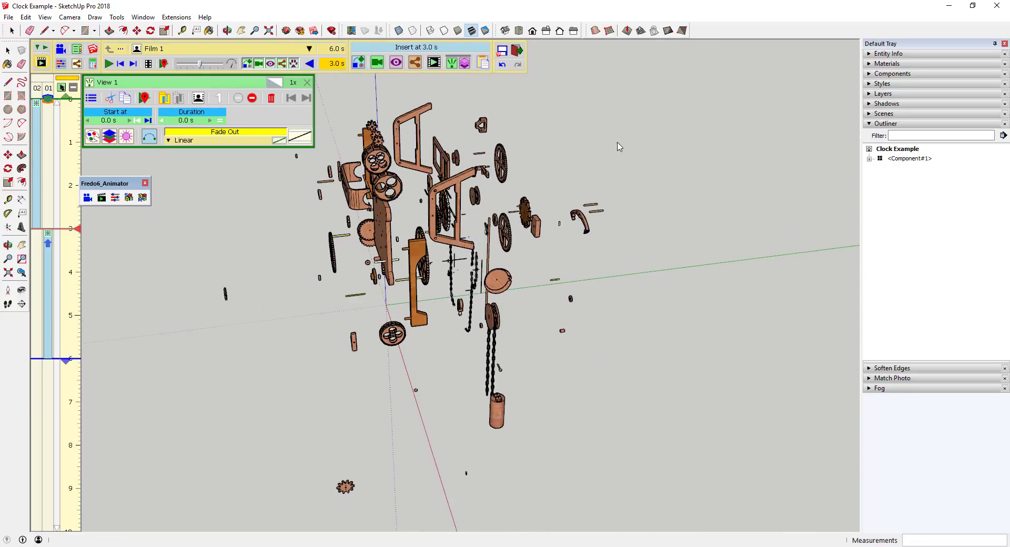
pyautogui.scroll(-1, 451, 163)
pyautogui.scroll(1, 557, 204)
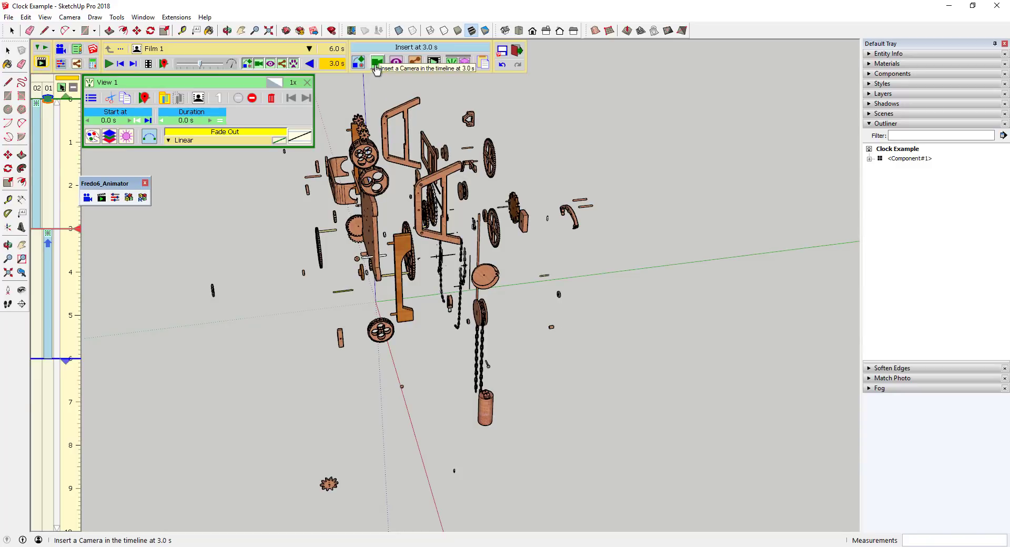
# - Add a static camera at 3.0 s that captures the whole exploded clock from the side, and save it as View 2
pyautogui.click(376, 67)
pyautogui.click(403, 79)
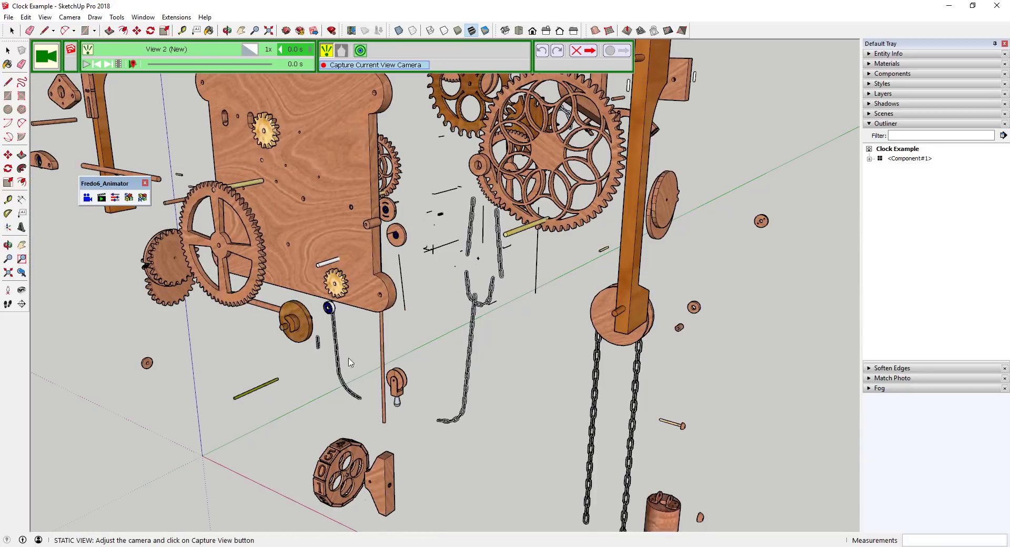
pyautogui.scroll(-4, 340, 303)
pyautogui.scroll(-1, 538, 227)
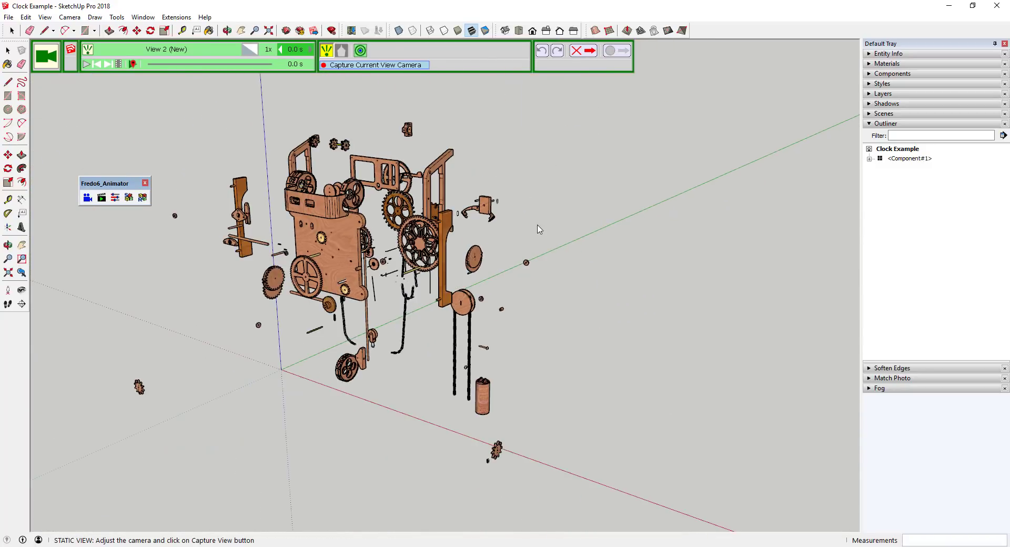
pyautogui.moveTo(537, 227); pyautogui.dragTo(505, 306, button='middle')
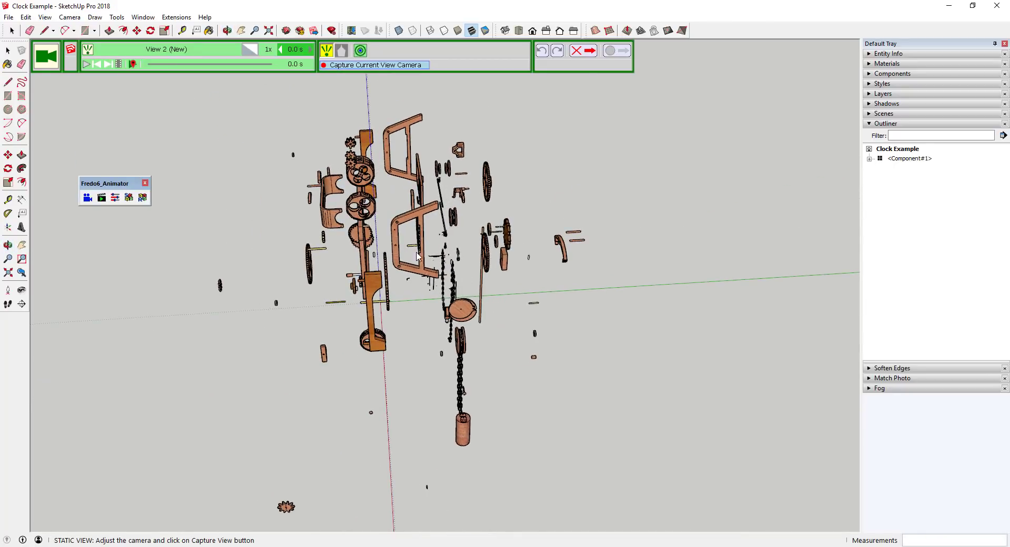
pyautogui.scroll(2, 419, 257)
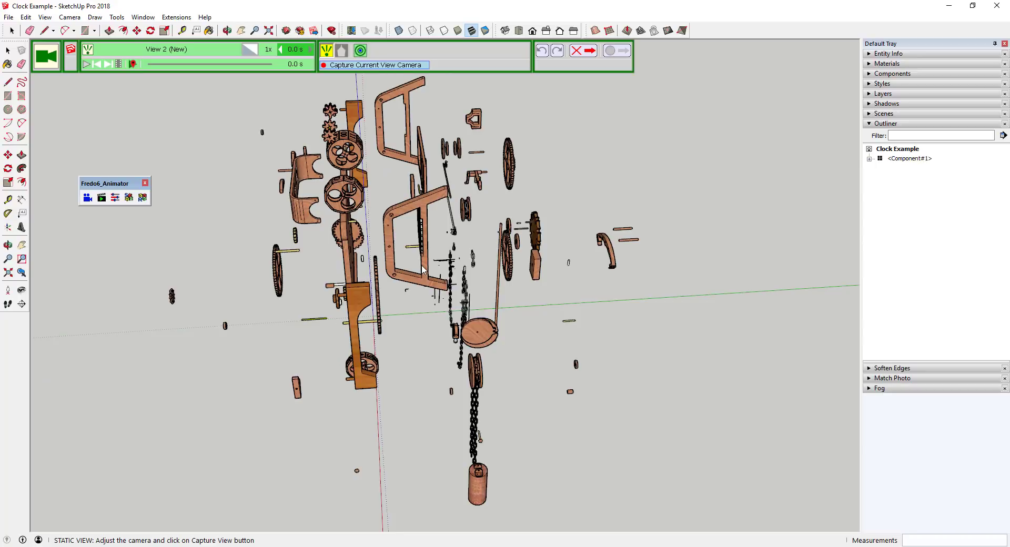
pyautogui.click(360, 67)
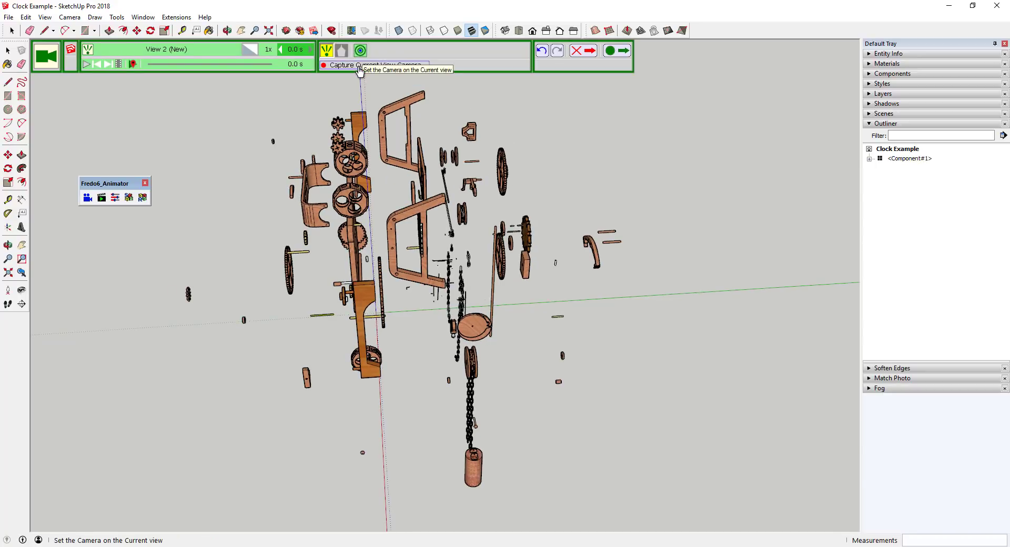
pyautogui.click(612, 52)
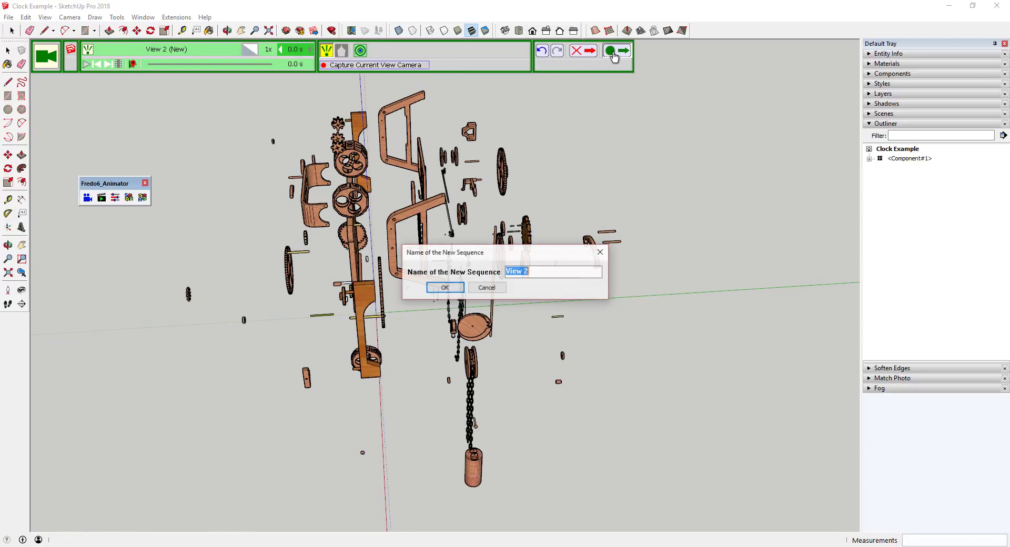
pyautogui.click(442, 288)
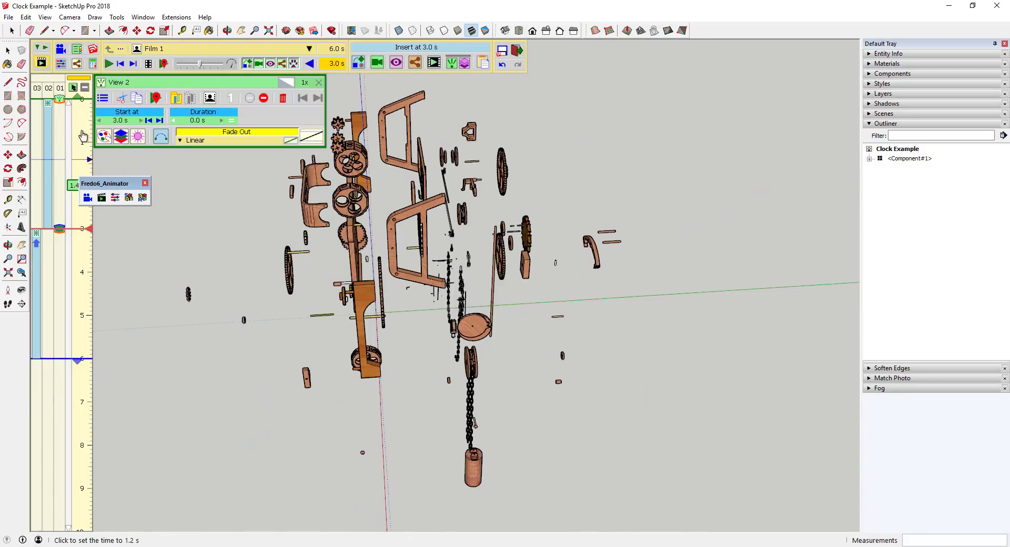
# - Play the film from 0.0 s to its end and add a static camera at 6.0 s capturing the assembled clock's rear, saved as View 3
pyautogui.click(83, 100)
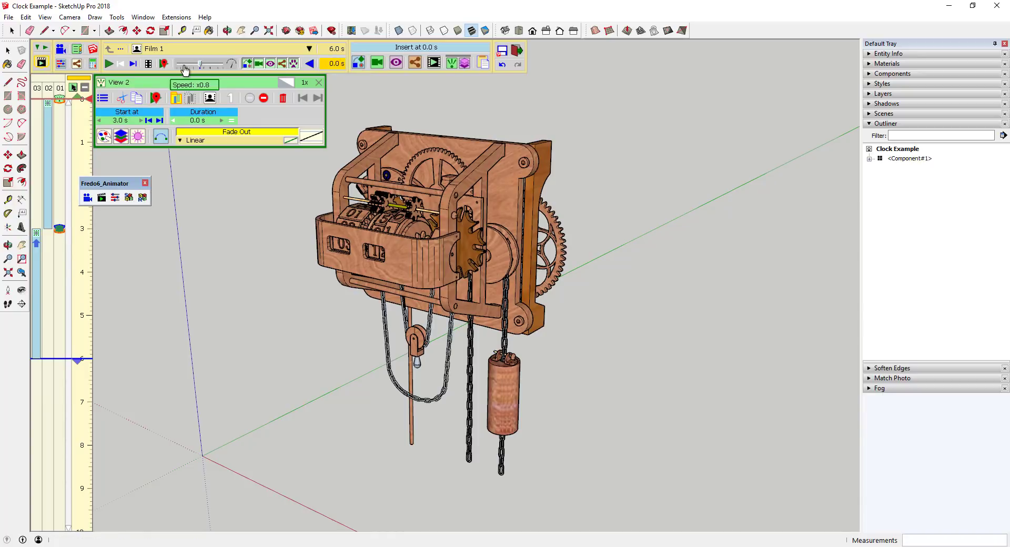
pyautogui.click(109, 64)
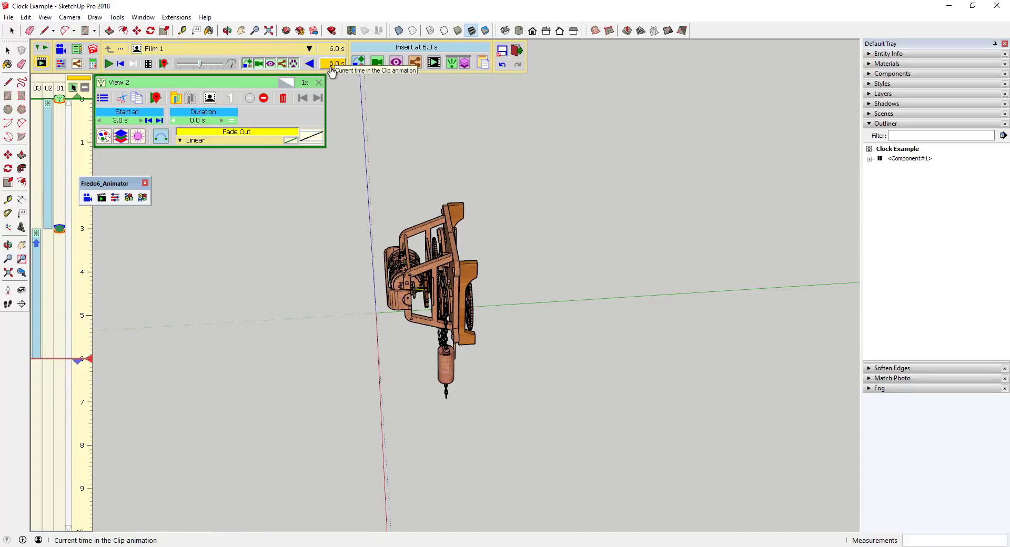
pyautogui.click(377, 64)
pyautogui.click(398, 79)
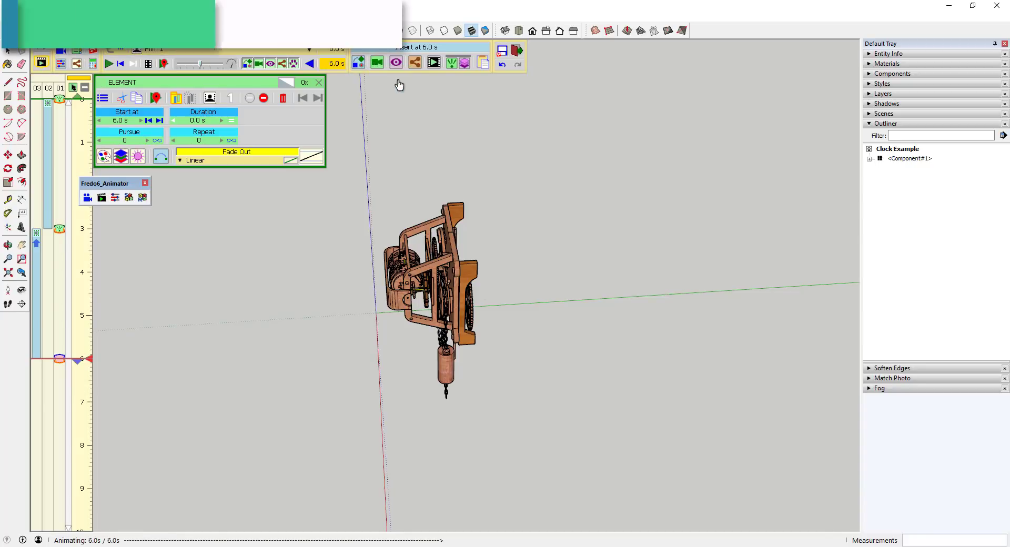
pyautogui.moveTo(514, 293); pyautogui.dragTo(226, 274)
pyautogui.scroll(2, 432, 246)
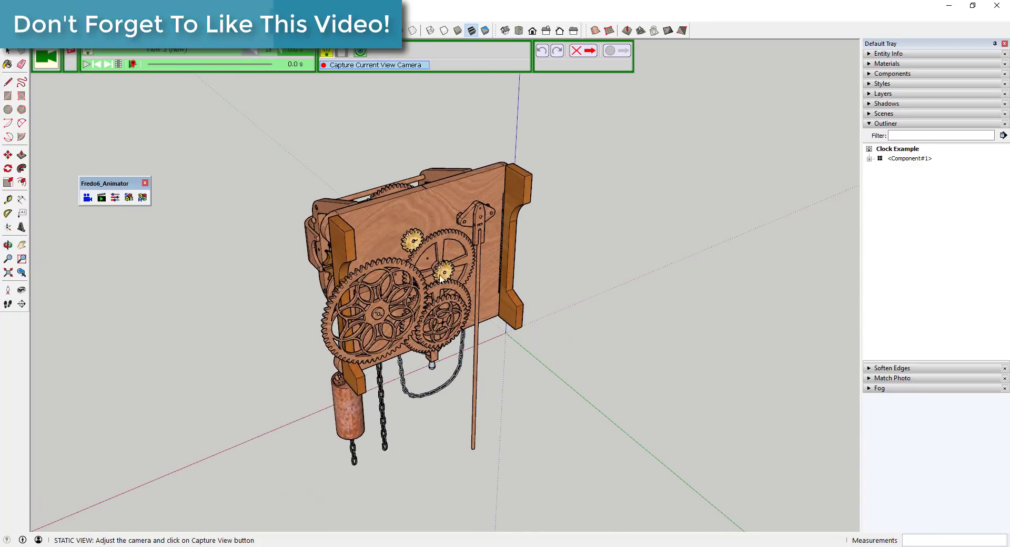
pyautogui.moveTo(432, 245); pyautogui.dragTo(448, 232, button='middle')
pyautogui.scroll(-1, 421, 266)
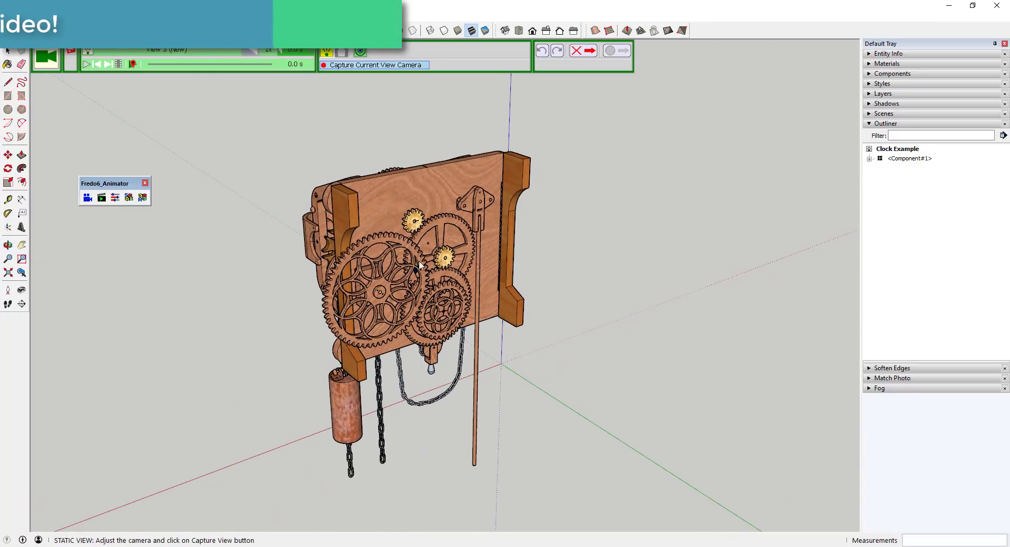
pyautogui.scroll(1, 421, 308)
pyautogui.click(374, 65)
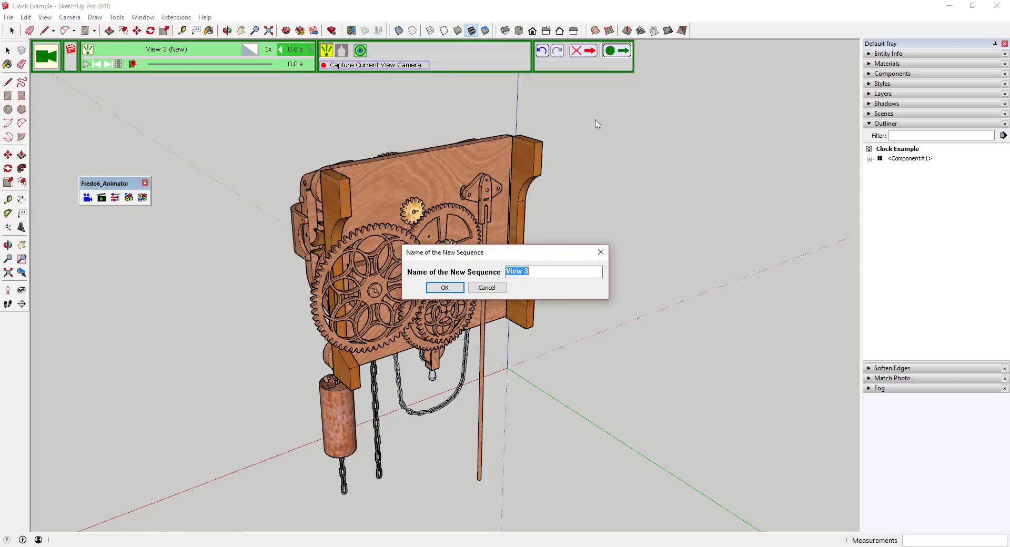
pyautogui.click(445, 287)
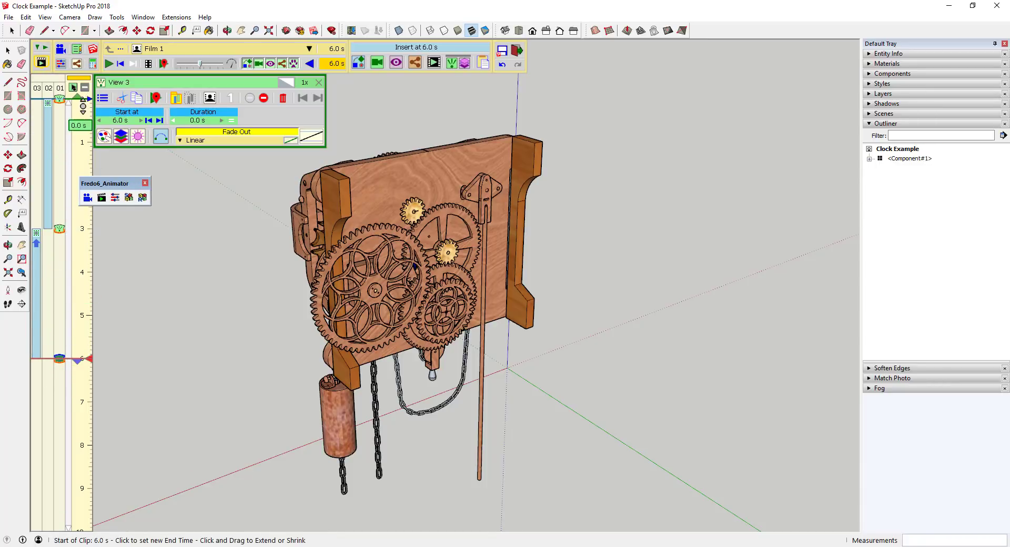
# - Set the film's current time to 0 s, play the whole film through, and close the View 3 clip's settings
pyautogui.click(344, 64)
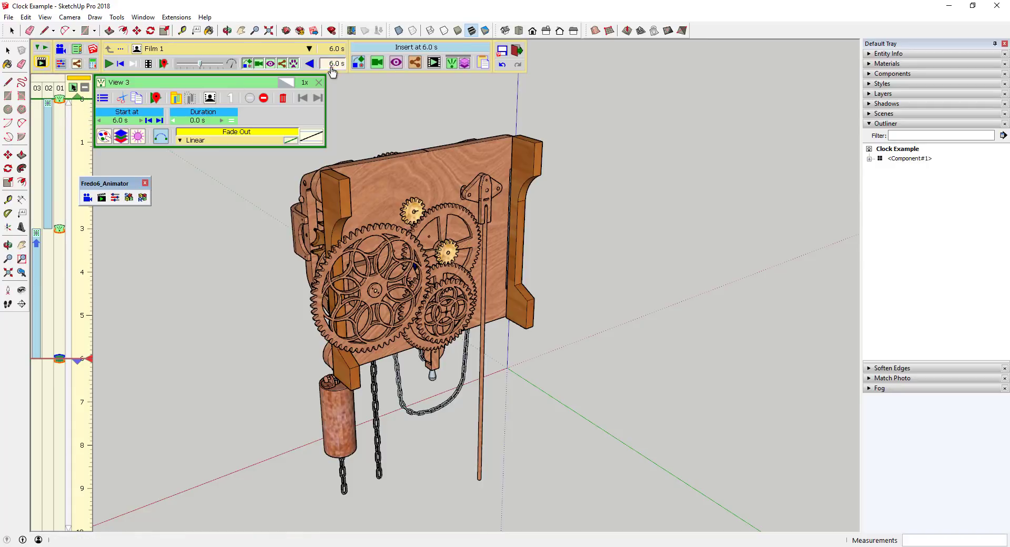
pyautogui.write('0')
pyautogui.press('Return')
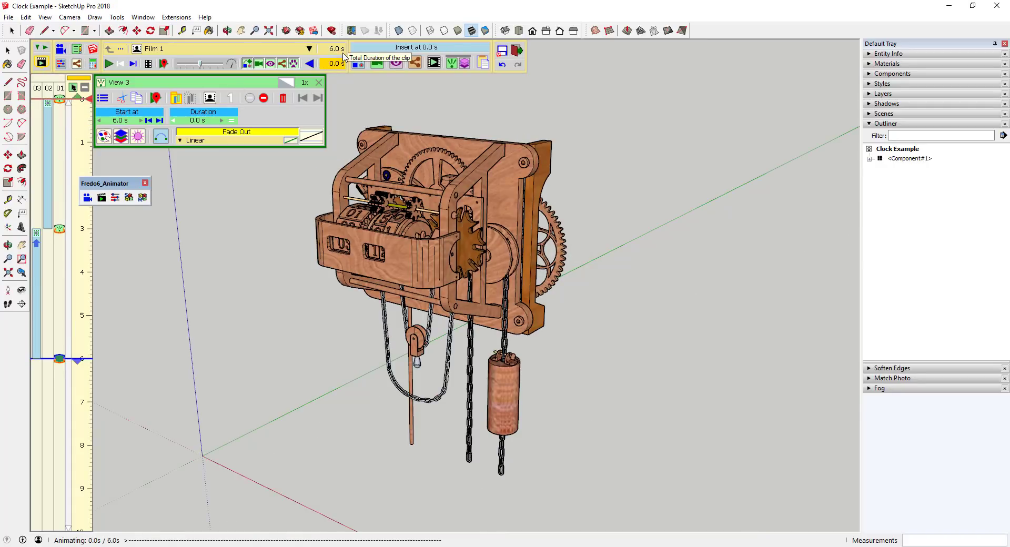
pyautogui.click(109, 64)
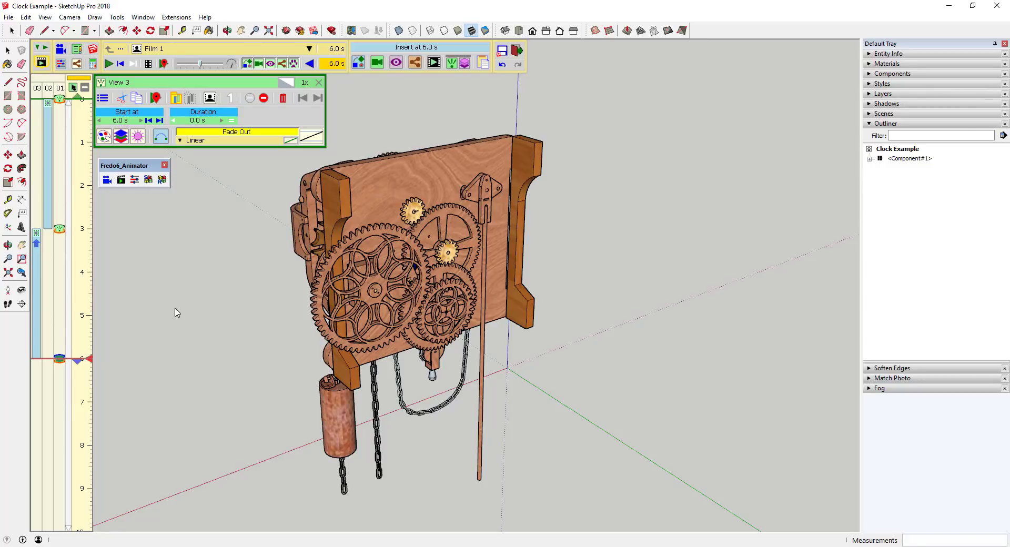
pyautogui.click(218, 354)
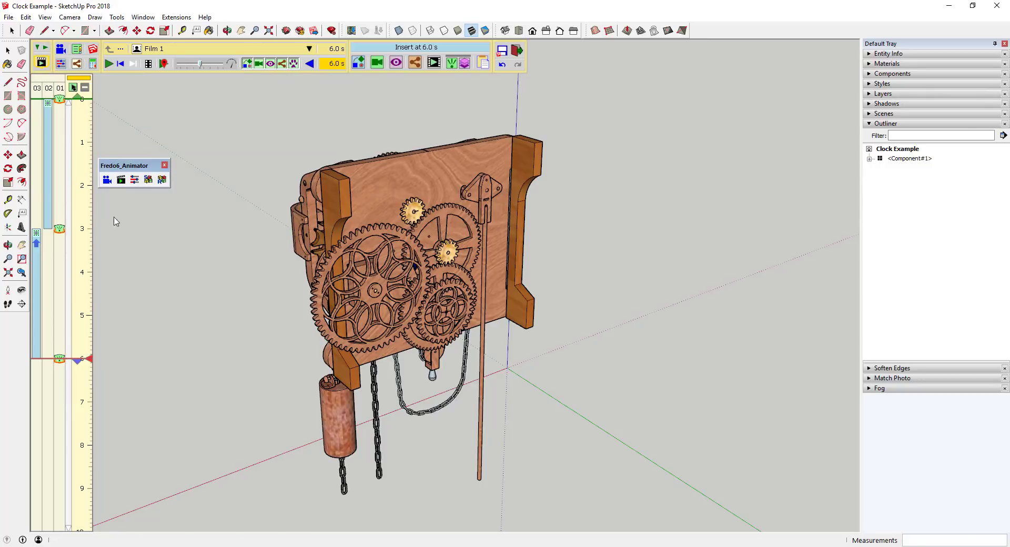
# - Set up video generation for Film 1 with MP4 as the only format and a frame rate of 30 f/s
pyautogui.click(149, 66)
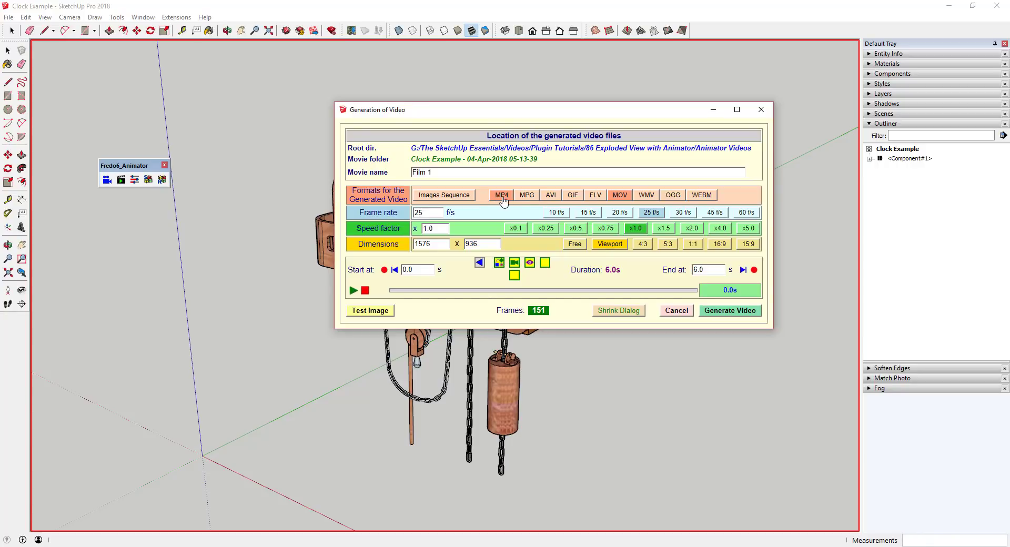
pyautogui.click(622, 197)
pyautogui.click(683, 212)
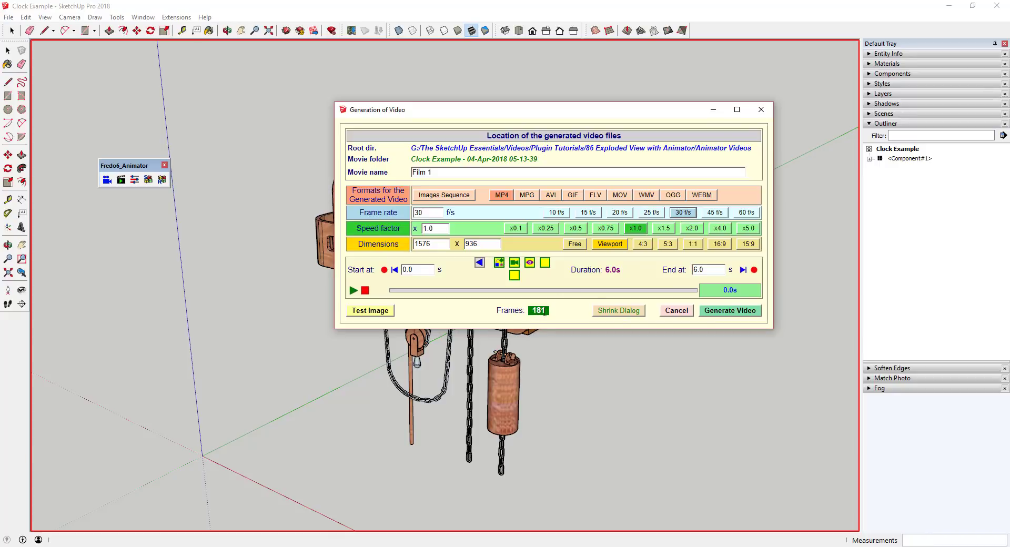
pyautogui.click(652, 212)
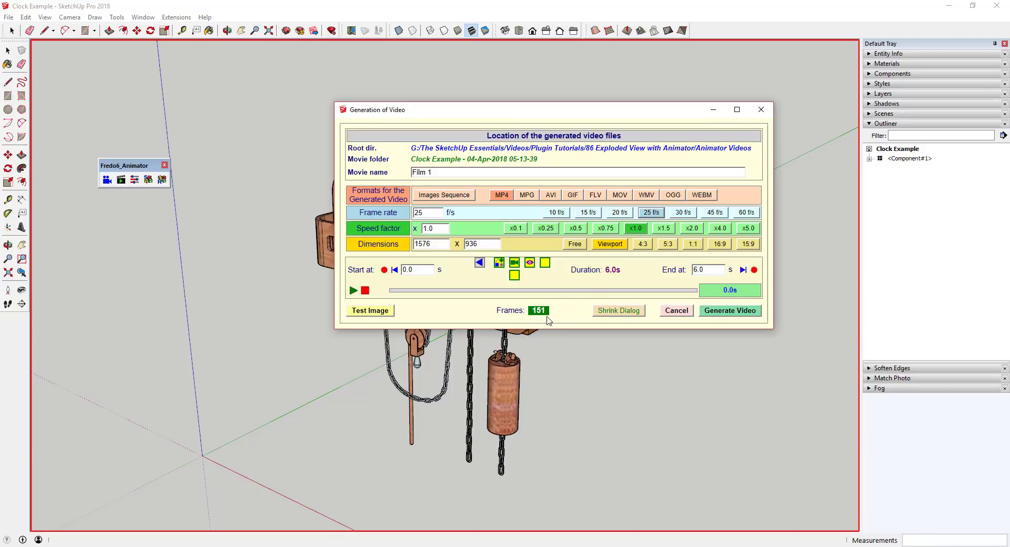
pyautogui.click(680, 213)
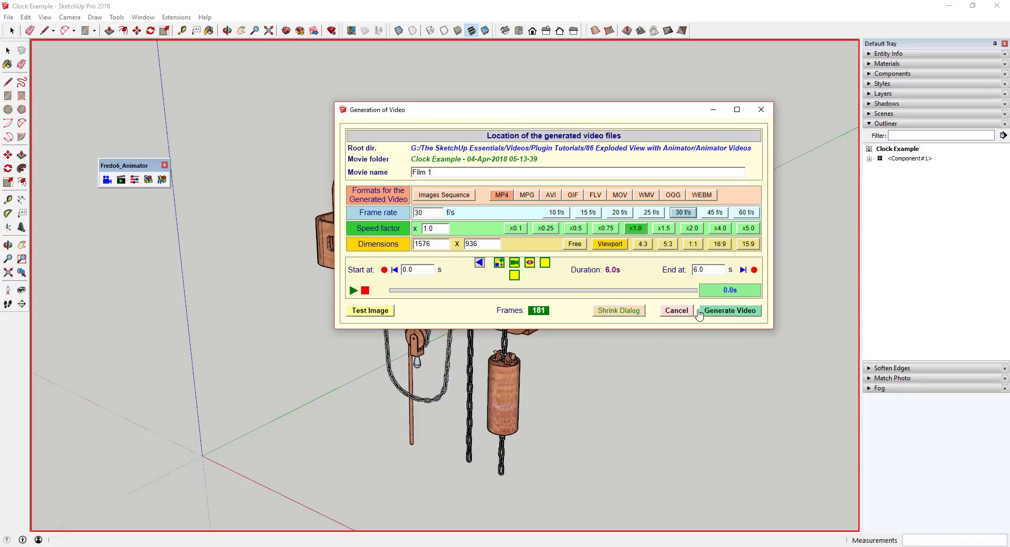
# - Check a test image of the film, close it and generate the Film 1 video
pyautogui.click(371, 313)
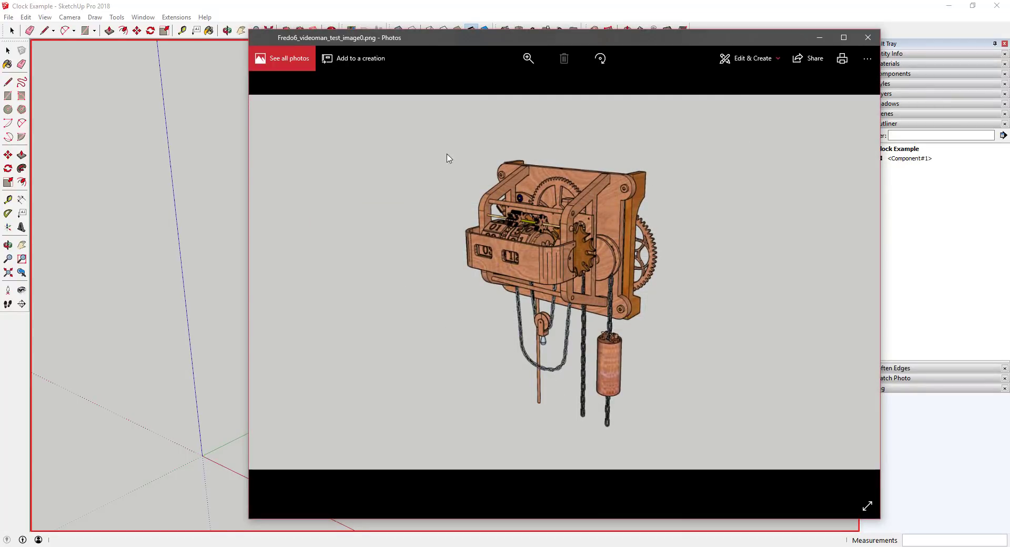
pyautogui.click(867, 37)
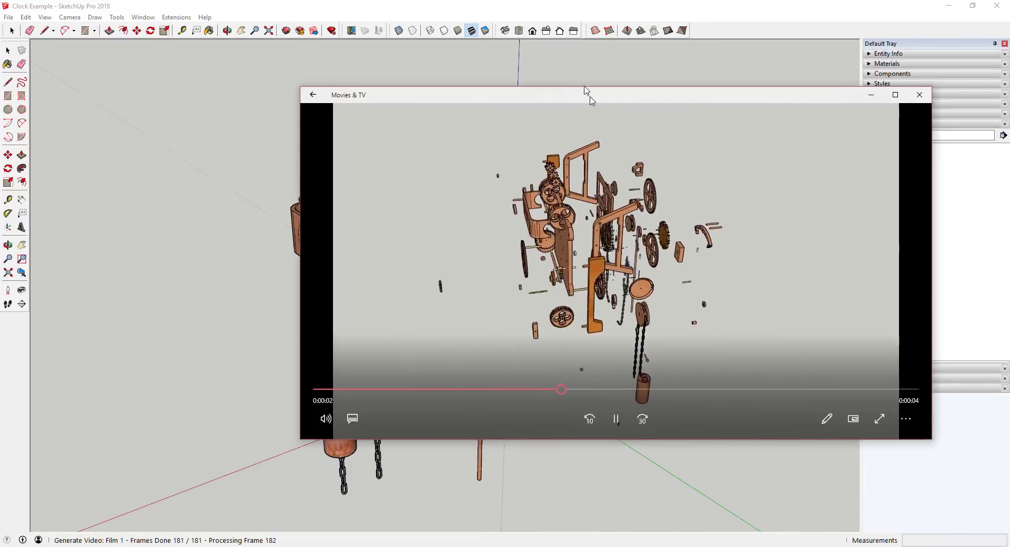
# - Replay the generated Film 1 video from its beginning in Movies & TV and return it to the start
pyautogui.moveTo(586, 95); pyautogui.dragTo(467, 69)
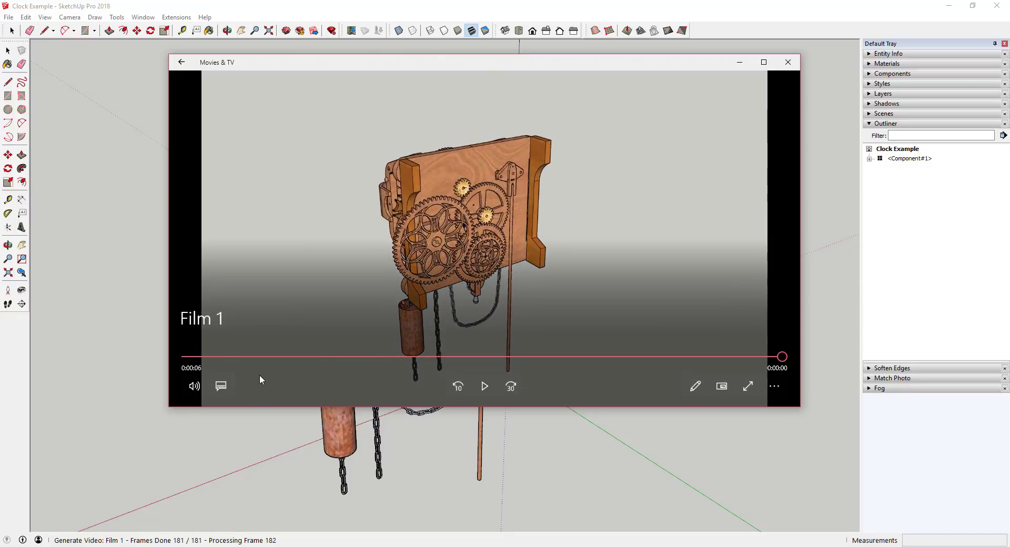
pyautogui.click(182, 358)
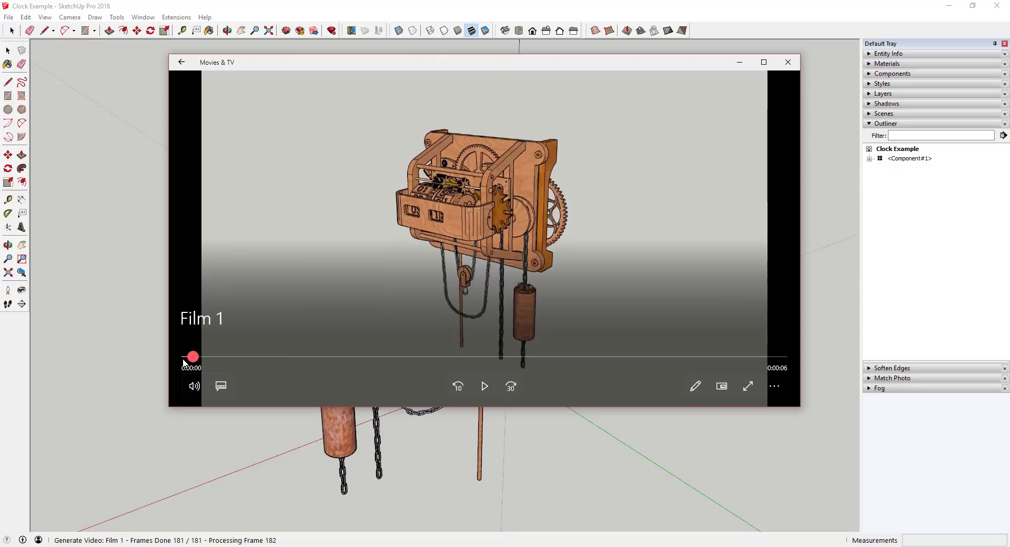
pyautogui.click(475, 388)
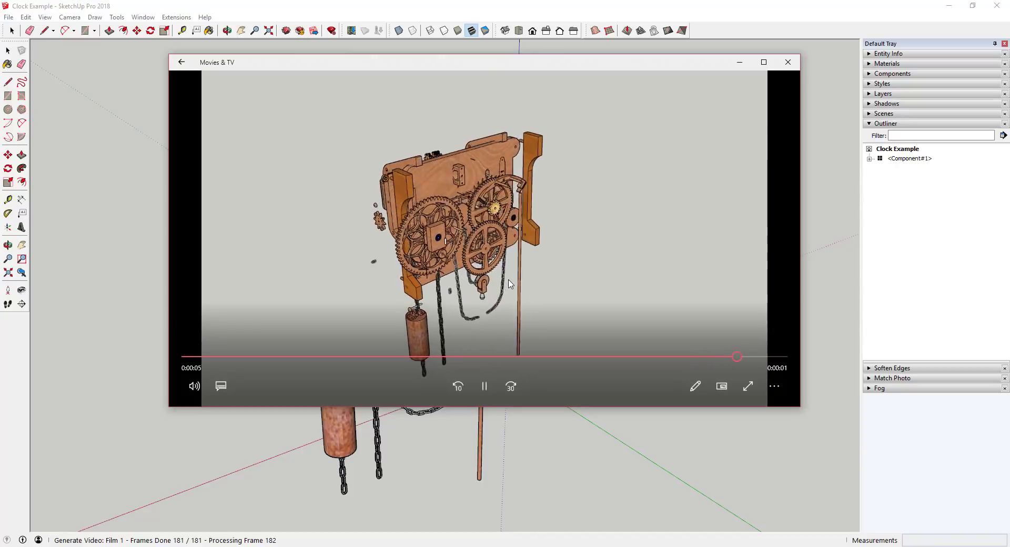
pyautogui.click(190, 357)
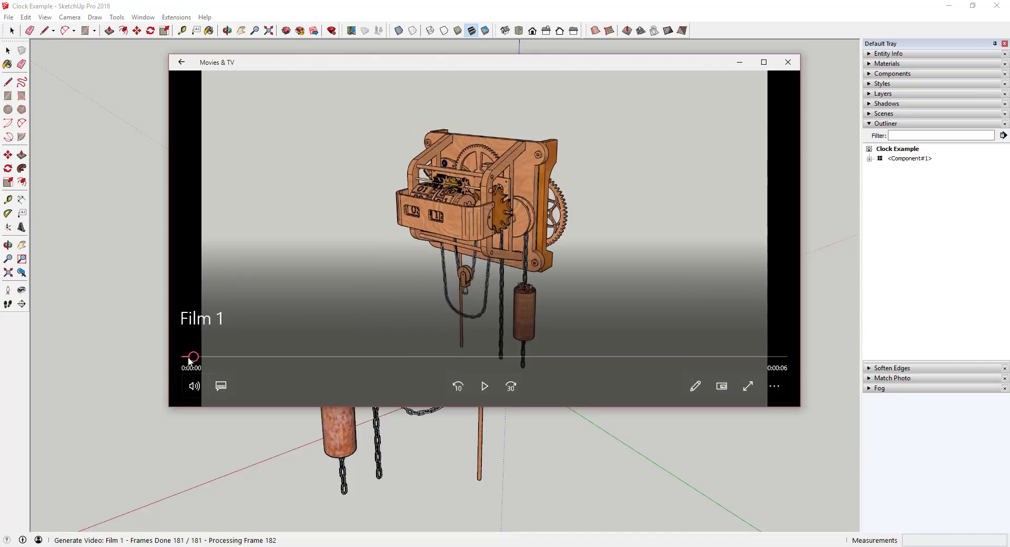